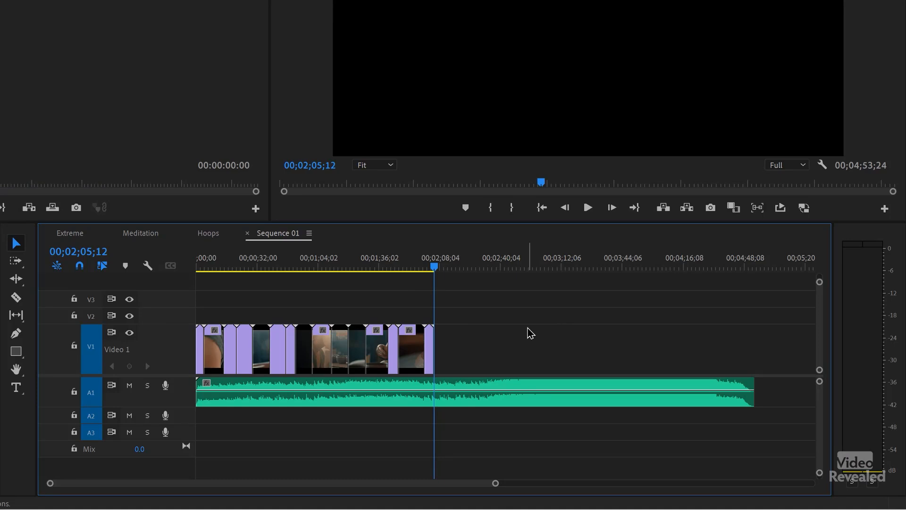
Step: Use the Remix tool to shorten the A1 music clip to the end of the video clips at 00;02;05;12
{"action": "left_click", "coordinate": [485, 382]}
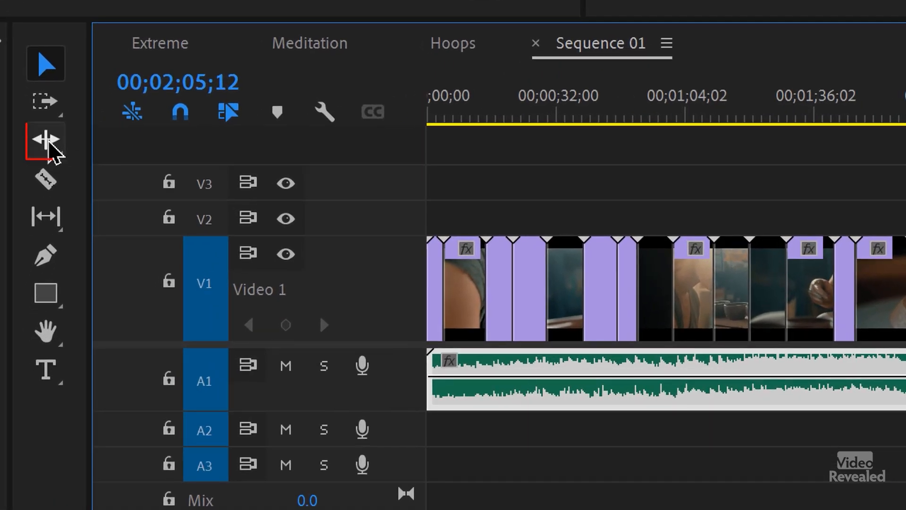
{"action": "left_click", "coordinate": [52, 150]}
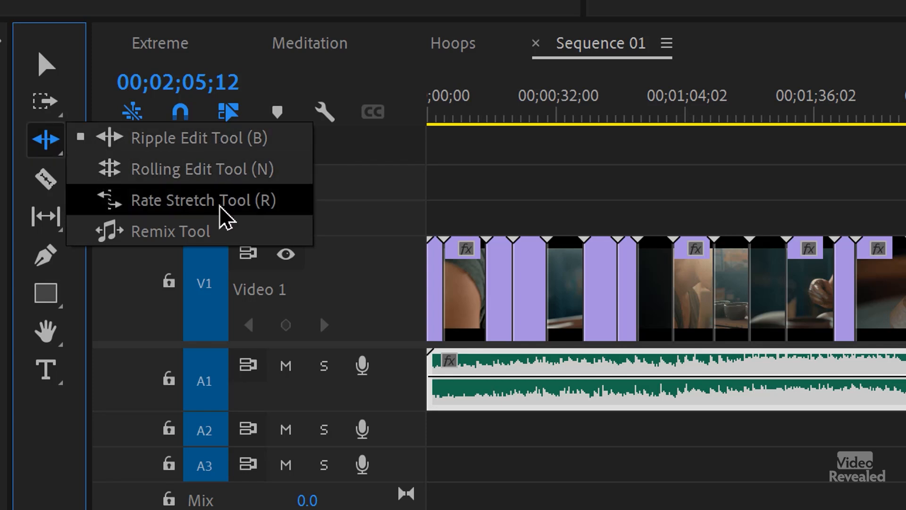
{"action": "left_click", "coordinate": [208, 236]}
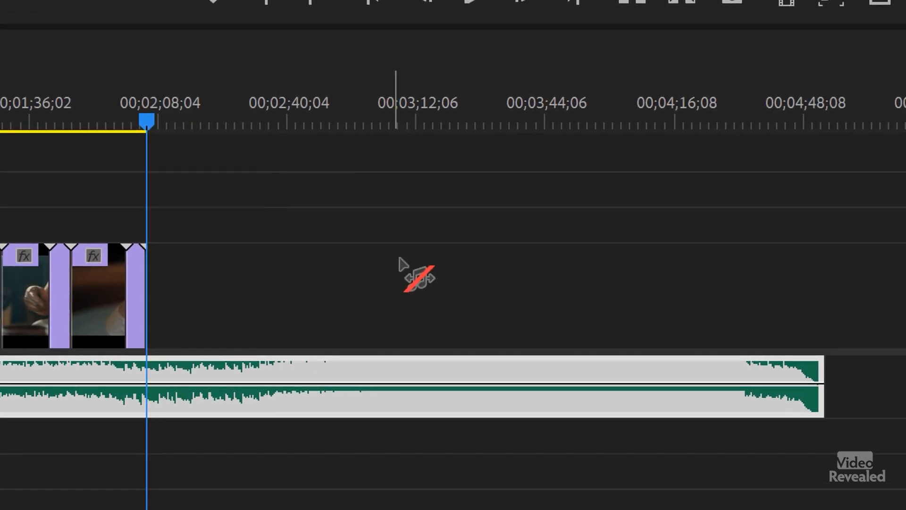
{"action": "left_click", "coordinate": [819, 388]}
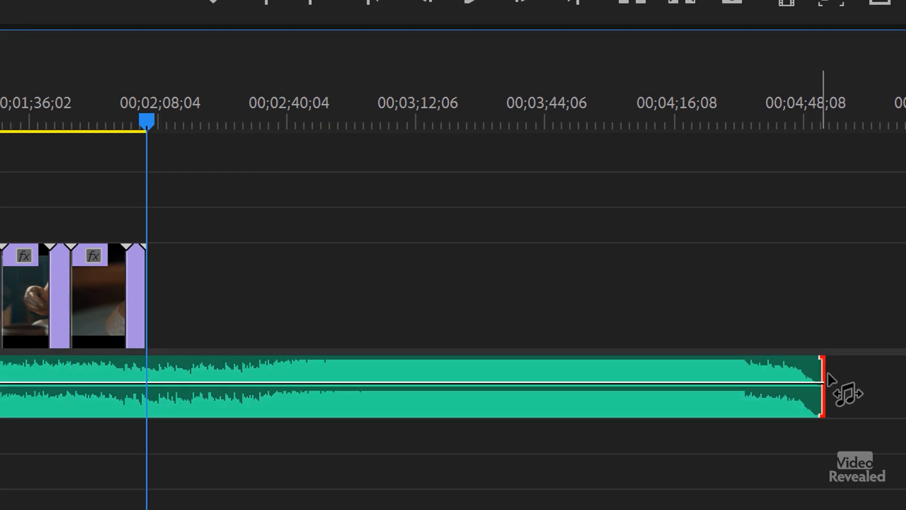
{"action": "left_click_drag", "start_coordinate": [823, 380], "coordinate": [777, 374]}
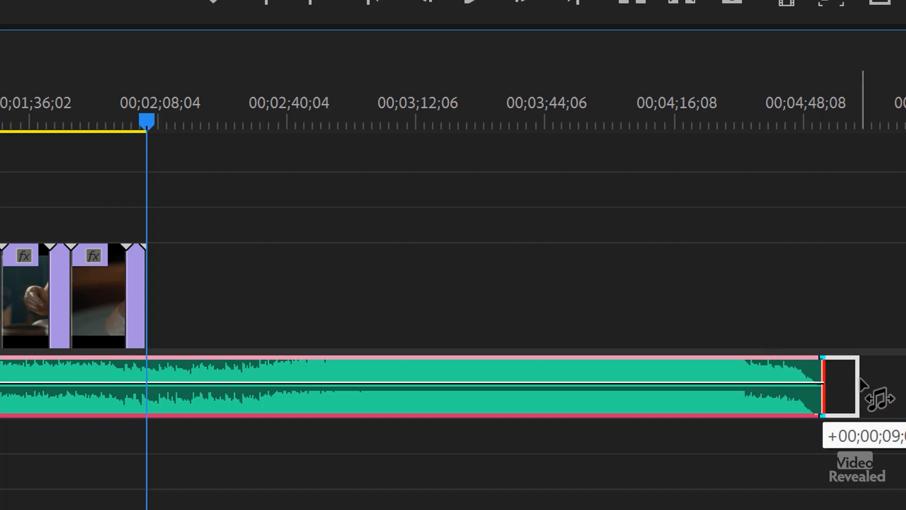
{"action": "left_click_drag", "start_coordinate": [859, 375], "coordinate": [857, 369]}
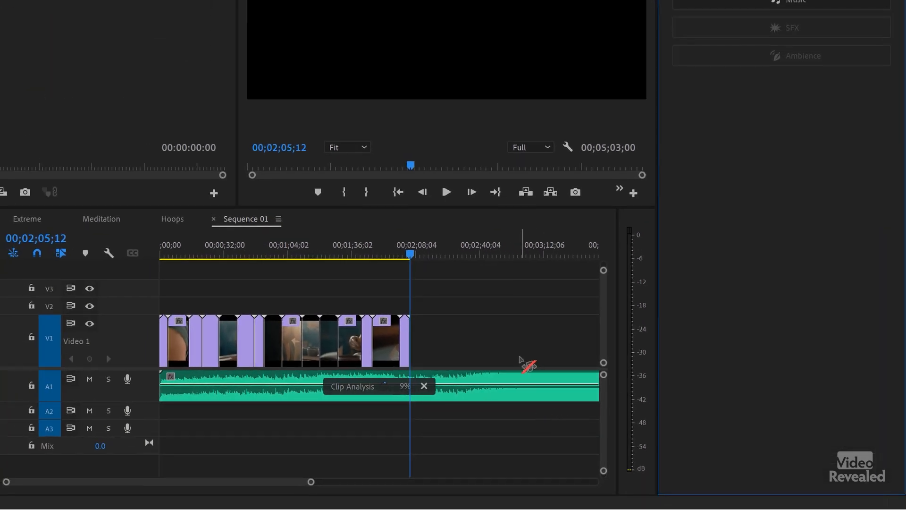
{"action": "scroll", "coordinate": [499, 401], "scroll_direction": "right", "scroll_amount": 2}
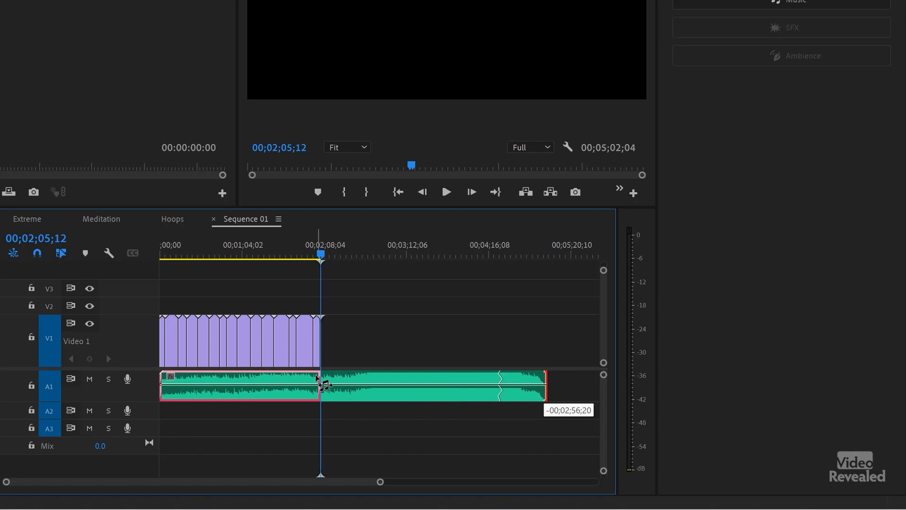
{"action": "key", "text": "backslash"}
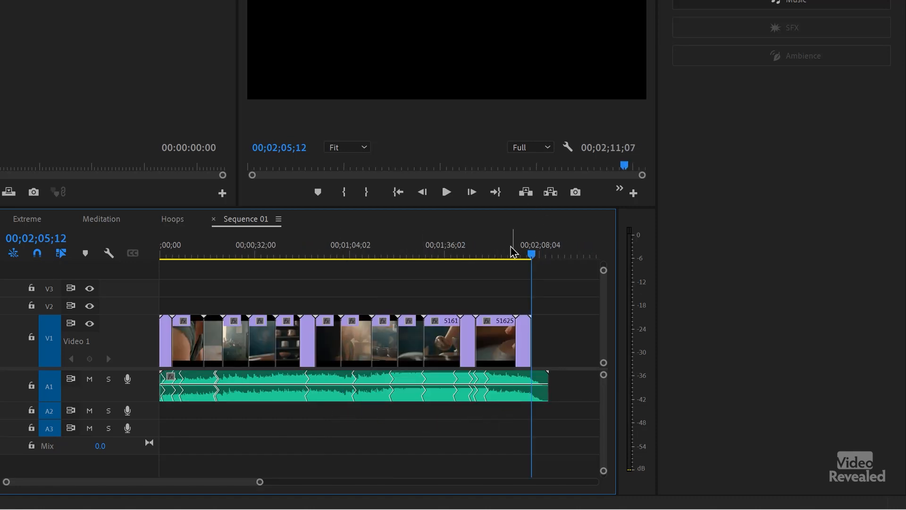
Step: Play Sequence 01 from its start and expand the height of the A1 track to examine the remix cuts
{"action": "left_click_drag", "start_coordinate": [177, 254], "coordinate": [152, 259]}
{"action": "key", "text": "space"}
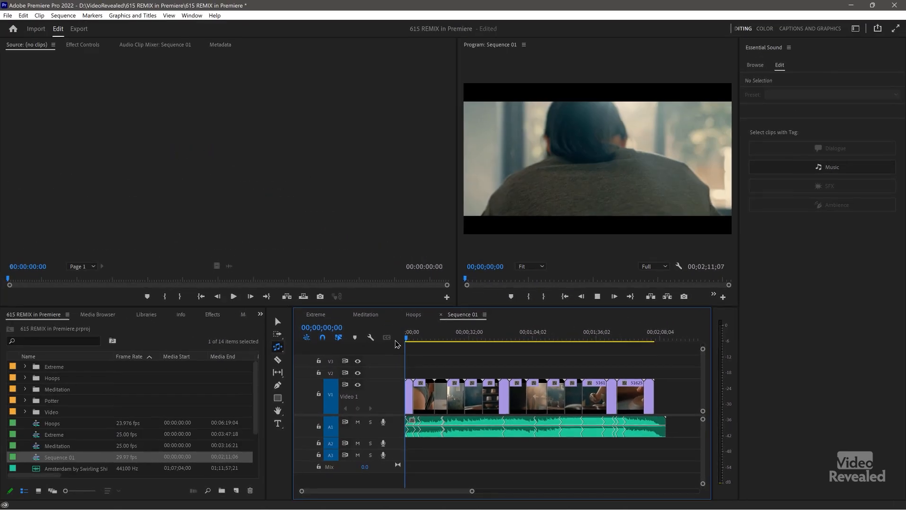
{"action": "key", "text": "ctrl+grave"}
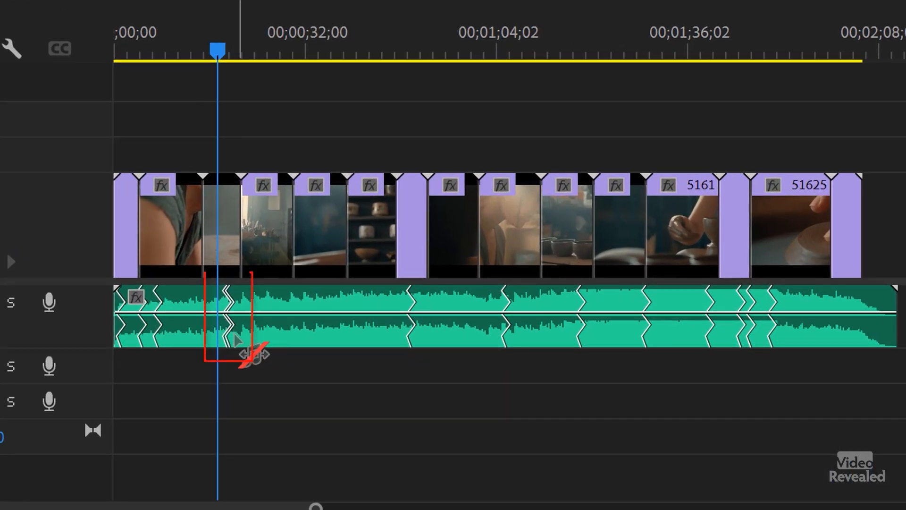
{"action": "double_click", "coordinate": [84, 321]}
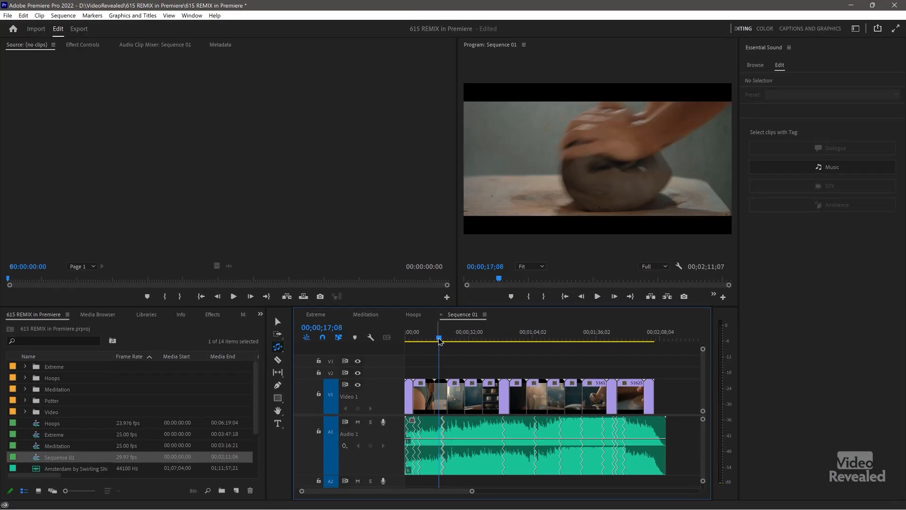
Step: Play the remixed music across cuts from about 00;00;17;08, past the one-minute mark, and near the end
{"action": "key", "text": "space"}
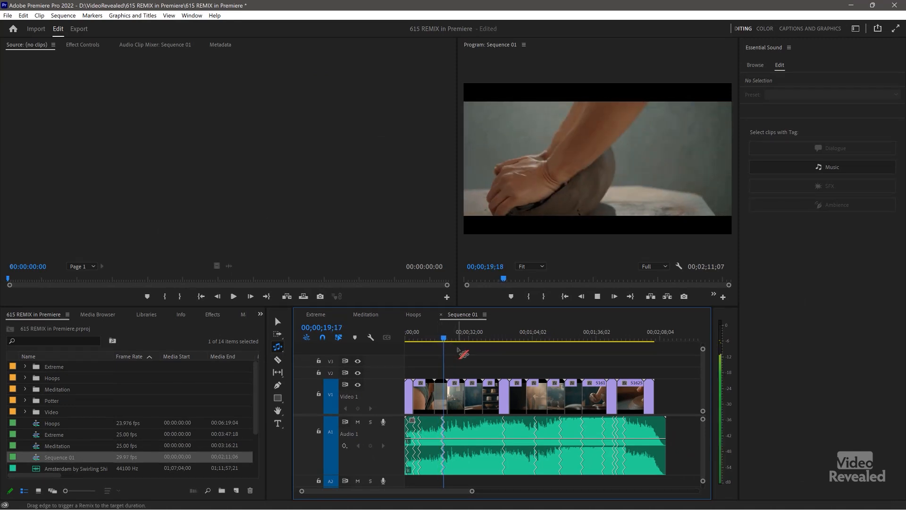
{"action": "left_click", "coordinate": [499, 335]}
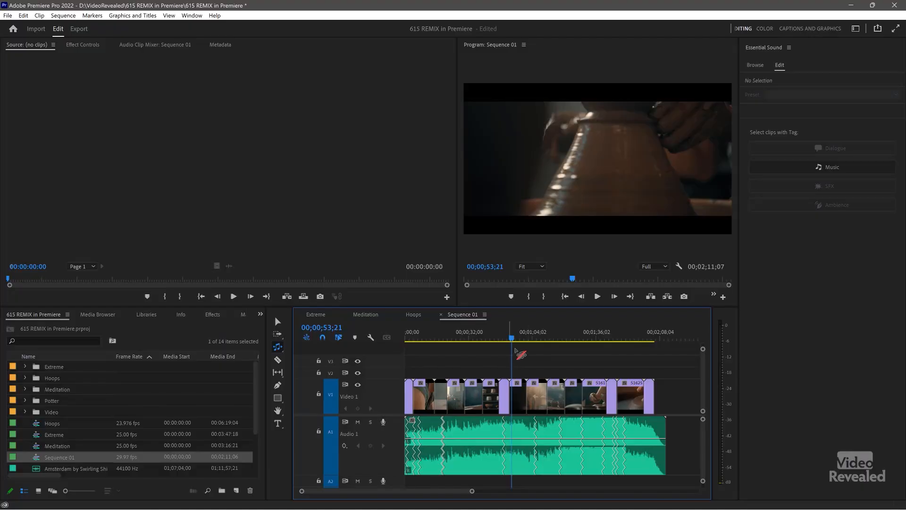
{"action": "left_click", "coordinate": [530, 337]}
{"action": "key", "text": "space"}
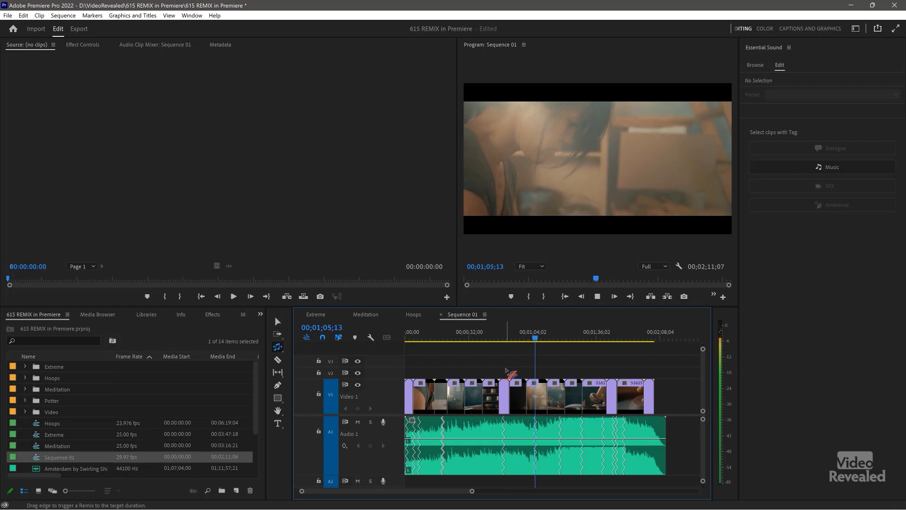
{"action": "left_click", "coordinate": [633, 337]}
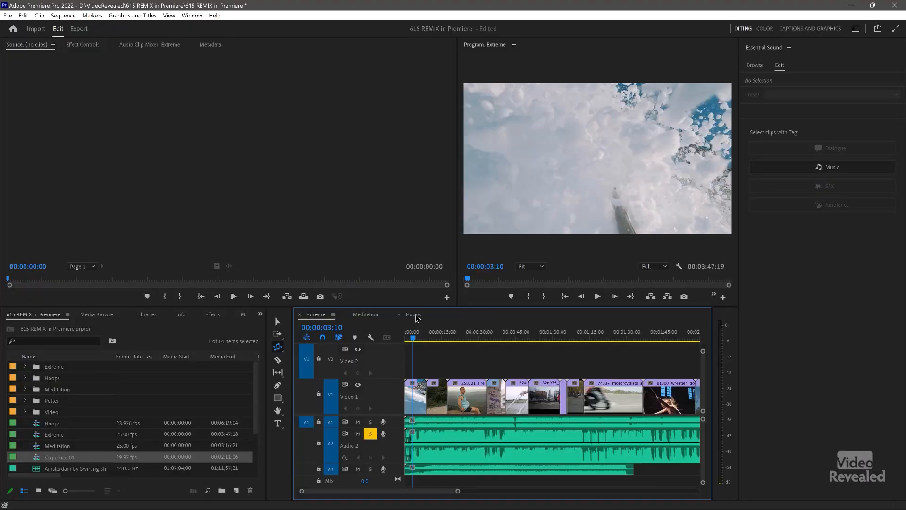
Step: Open the Hoops sequence, show its full length, and play the opening seconds with its music
{"action": "left_click", "coordinate": [413, 314]}
{"action": "left_click", "coordinate": [413, 335]}
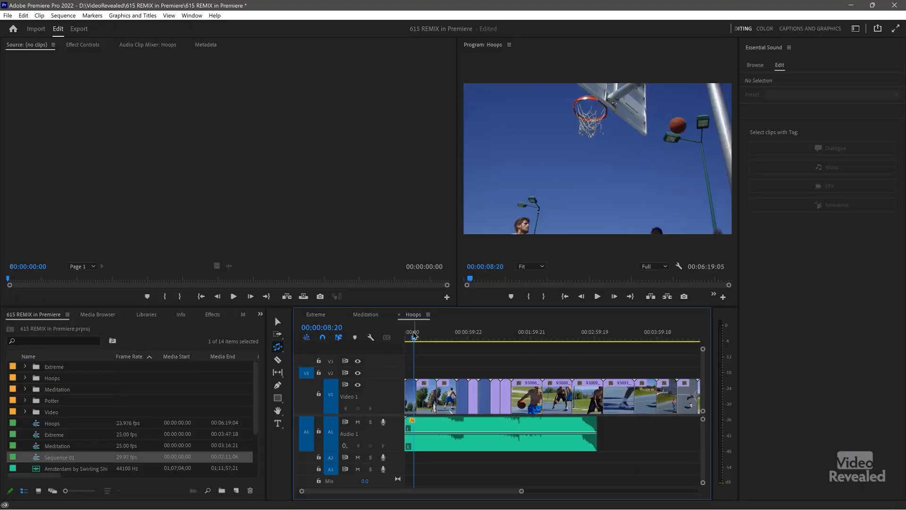
{"action": "key", "text": "minus"}
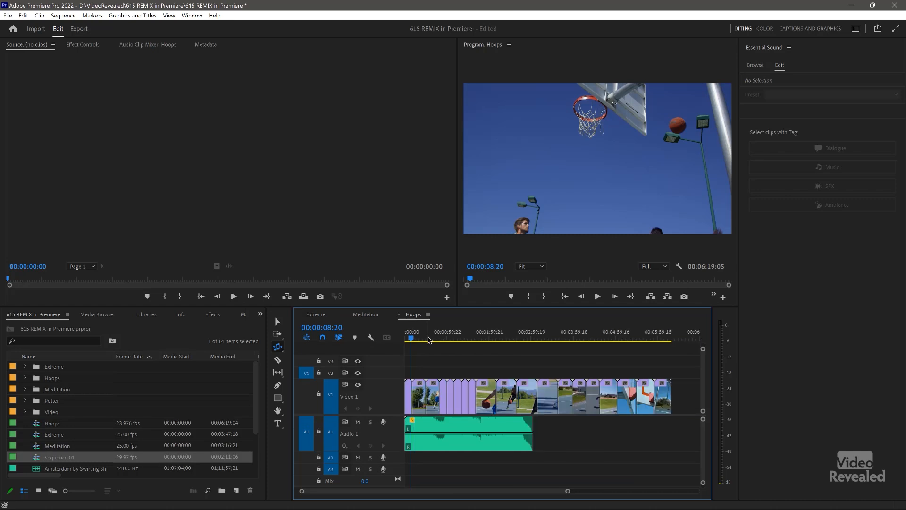
{"action": "left_click_drag", "start_coordinate": [429, 339], "coordinate": [374, 343]}
{"action": "key", "text": "space"}
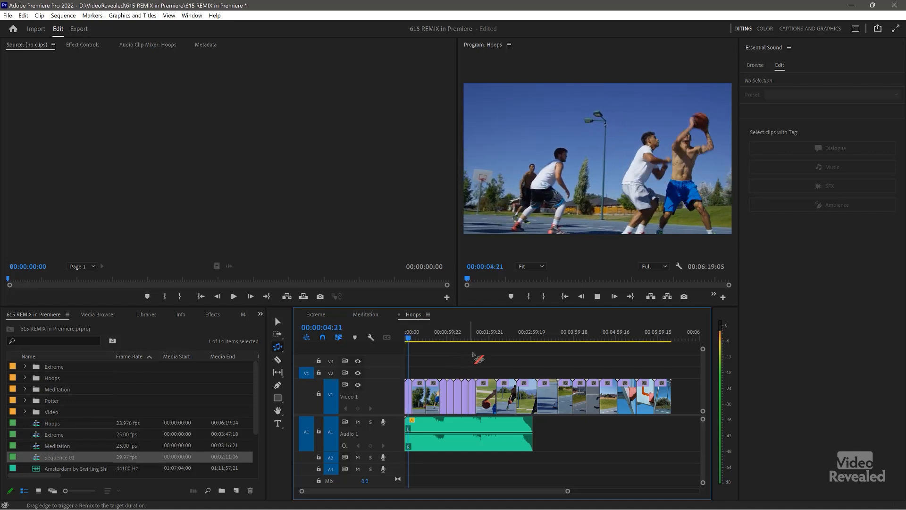
{"action": "key", "text": "space"}
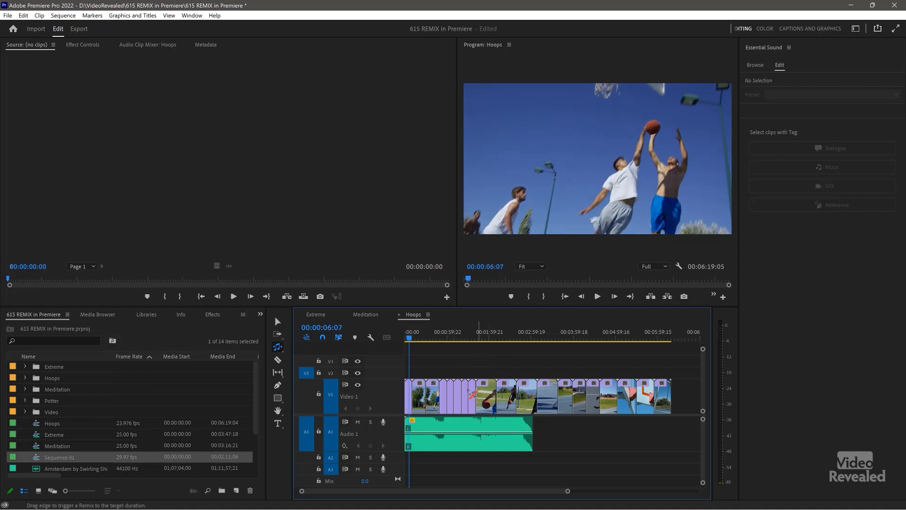
Step: Enable Remix on the Hoops music clip and extend it to the end of the video clips
{"action": "right_click", "coordinate": [497, 427]}
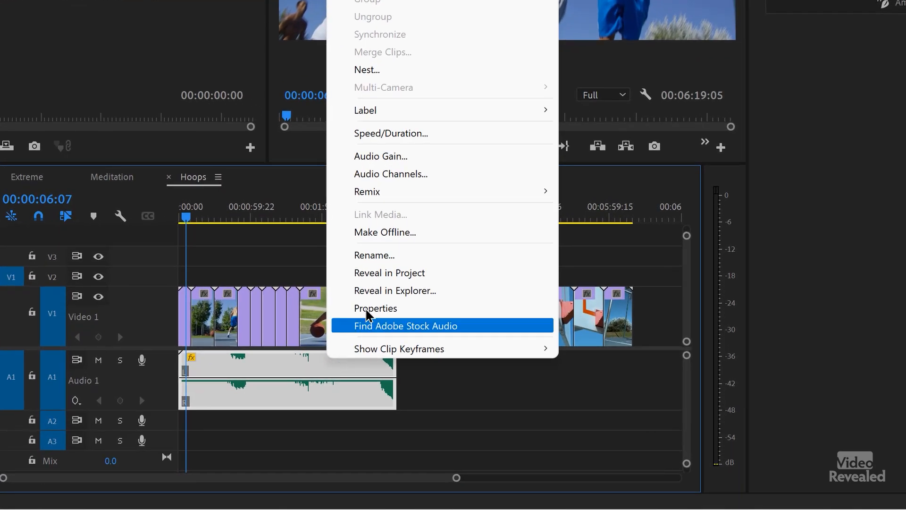
{"action": "mouse_move", "coordinate": [402, 194]}
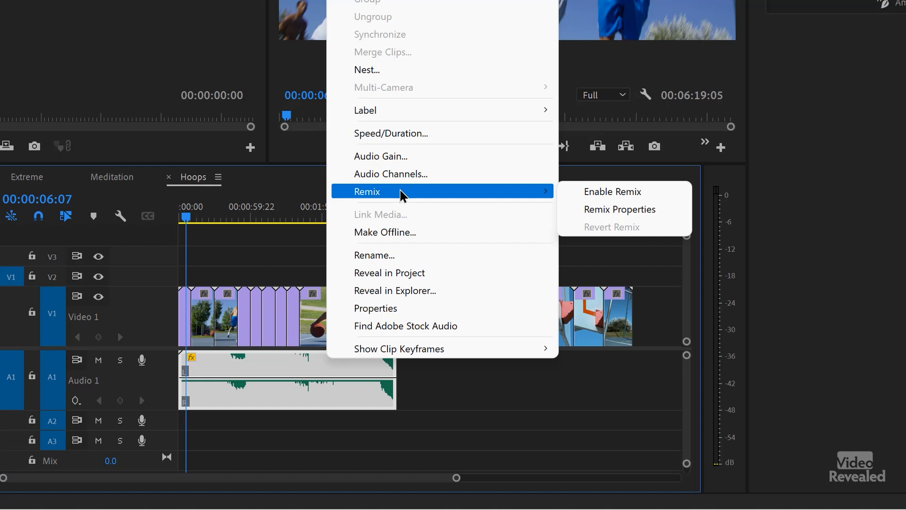
{"action": "left_click", "coordinate": [628, 192]}
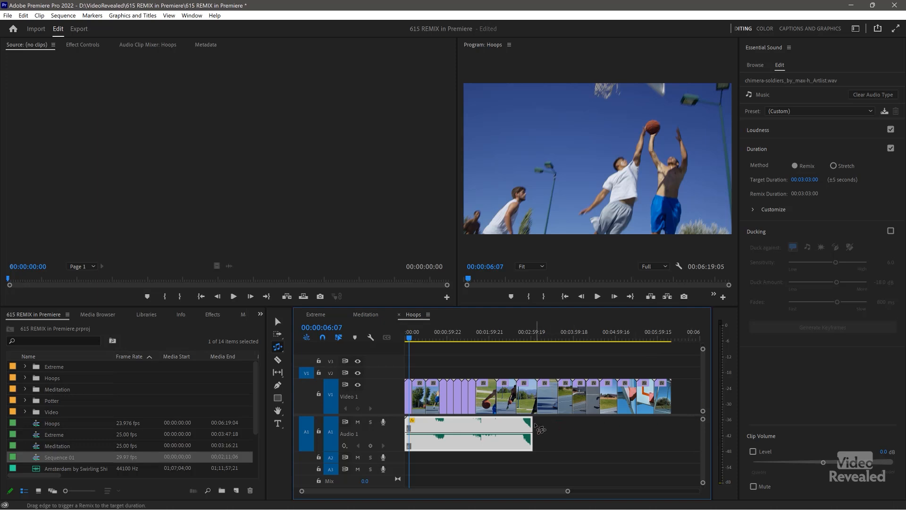
{"action": "left_click_drag", "start_coordinate": [539, 428], "coordinate": [678, 429]}
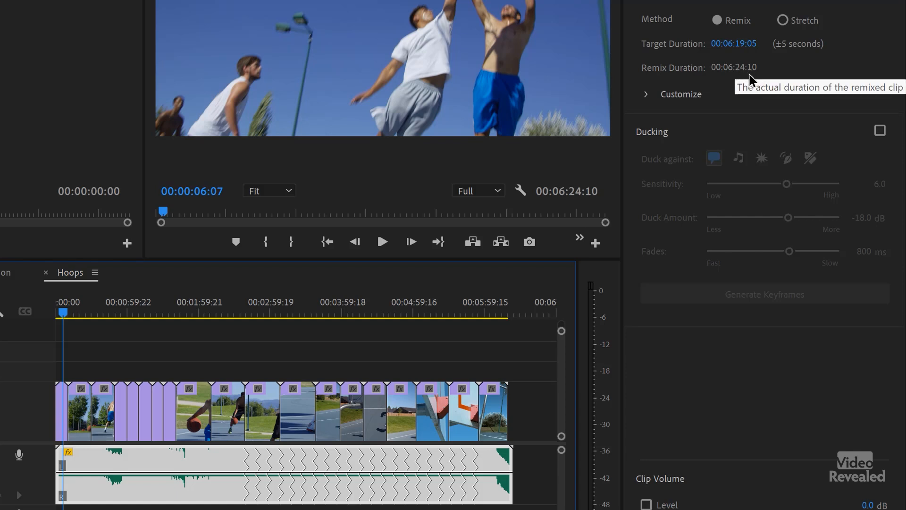
Step: Expand the remix customization settings for the Hoops music and set Segments to 0.0
{"action": "left_click", "coordinate": [647, 95]}
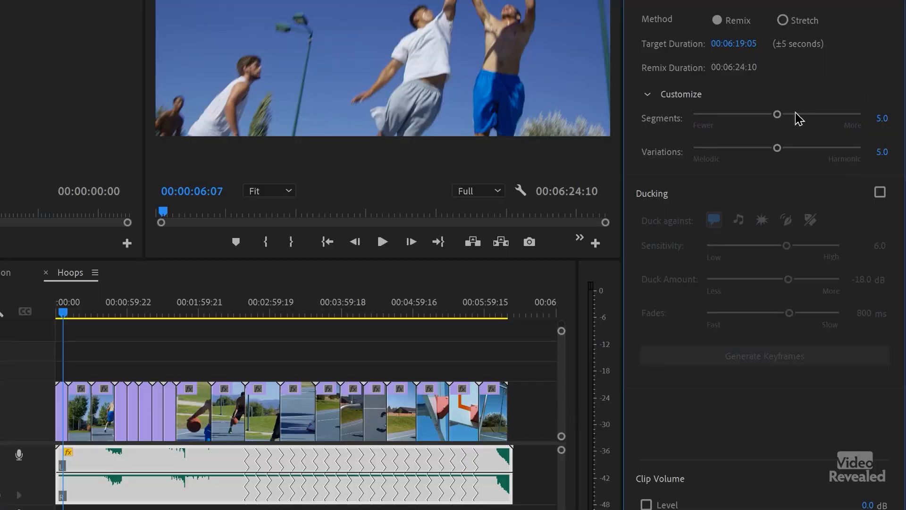
{"action": "left_click_drag", "start_coordinate": [893, 118], "coordinate": [894, 119]}
{"action": "left_click_drag", "start_coordinate": [720, 115], "coordinate": [674, 122]}
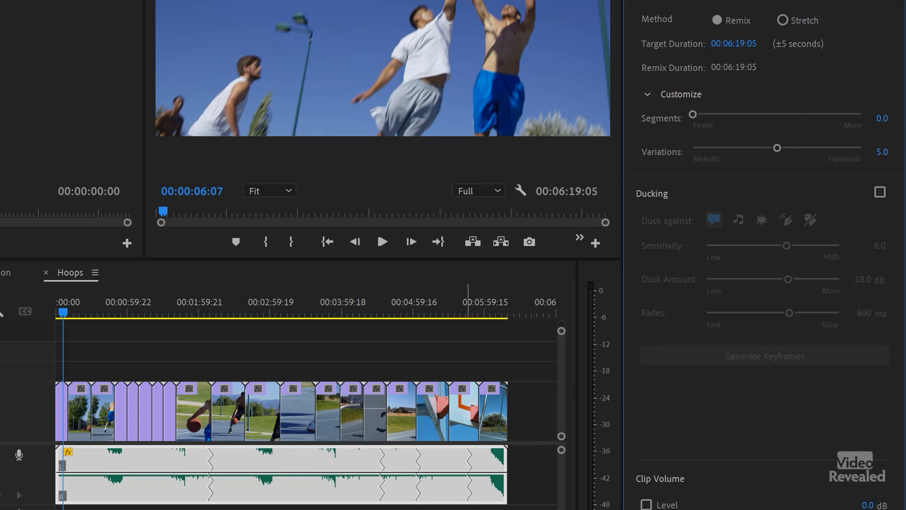
Step: Set both Segments and Variations to 10.0 for the Hoops music remix
{"action": "mouse_move", "coordinate": [660, 160]}
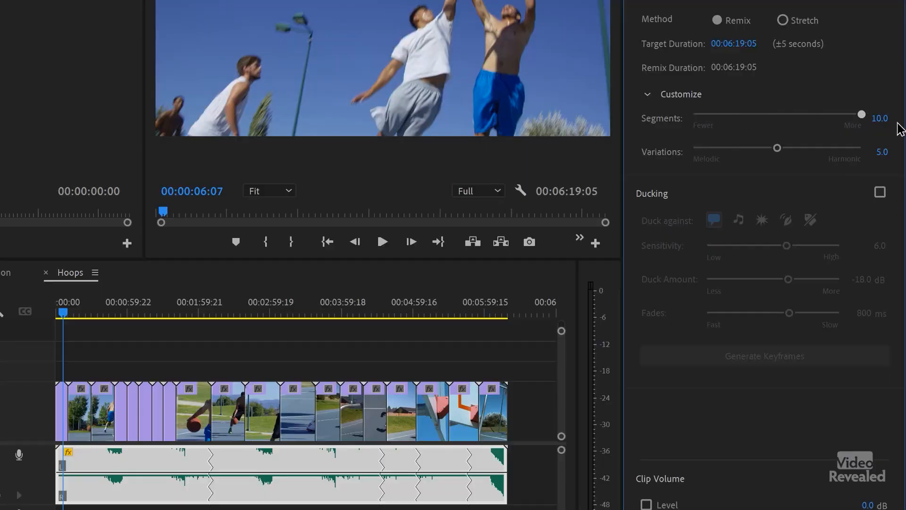
{"action": "left_click_drag", "start_coordinate": [897, 123], "coordinate": [902, 130]}
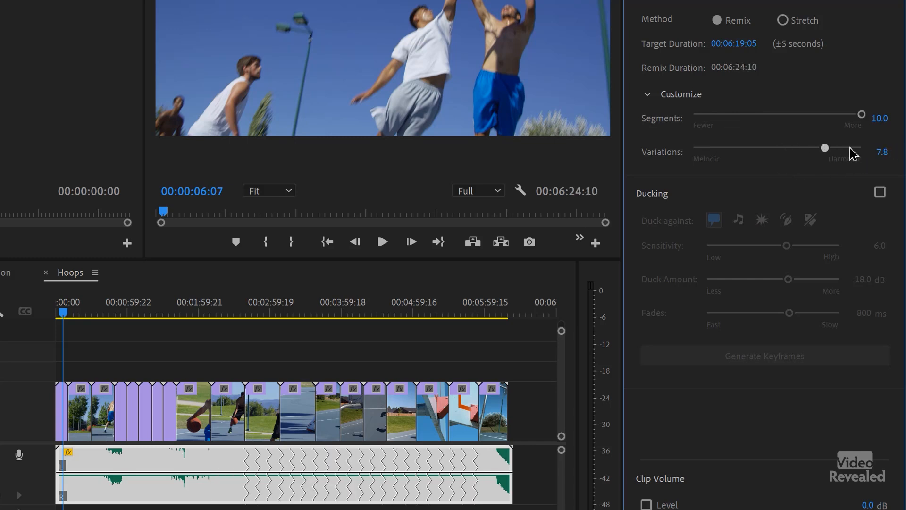
{"action": "left_click_drag", "start_coordinate": [881, 153], "coordinate": [879, 160]}
Step: Play the remixed Hoops sequence from the start and from 00:02:33:17, just before the first remix cut
{"action": "key", "text": "Home"}
{"action": "key", "text": "space"}
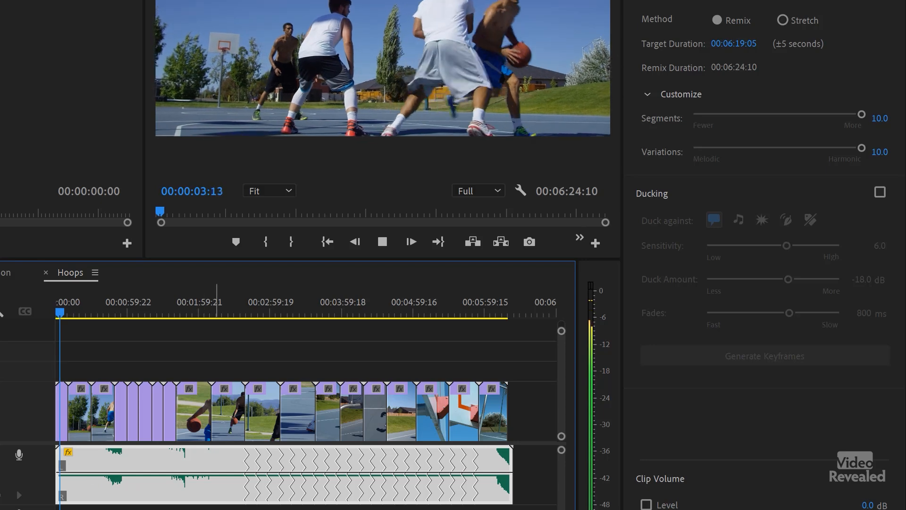
{"action": "left_click_drag", "start_coordinate": [260, 313], "coordinate": [245, 320]}
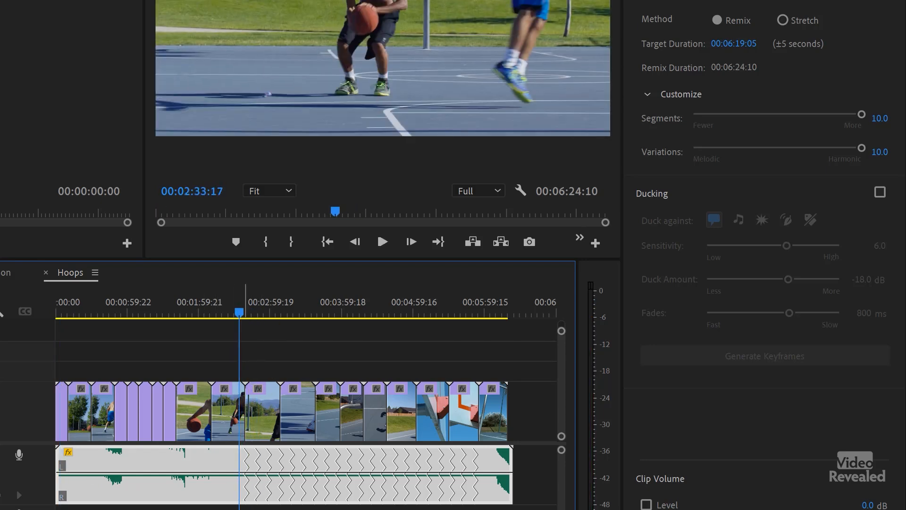
{"action": "key", "text": "space"}
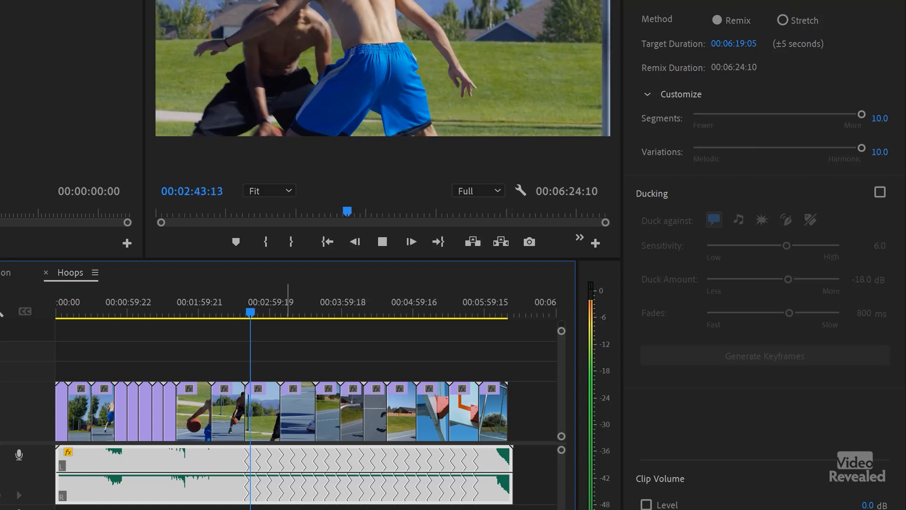
Step: Play the later remix segments of Hoops and examine the music's ending against the last video clip
{"action": "left_click", "coordinate": [349, 311]}
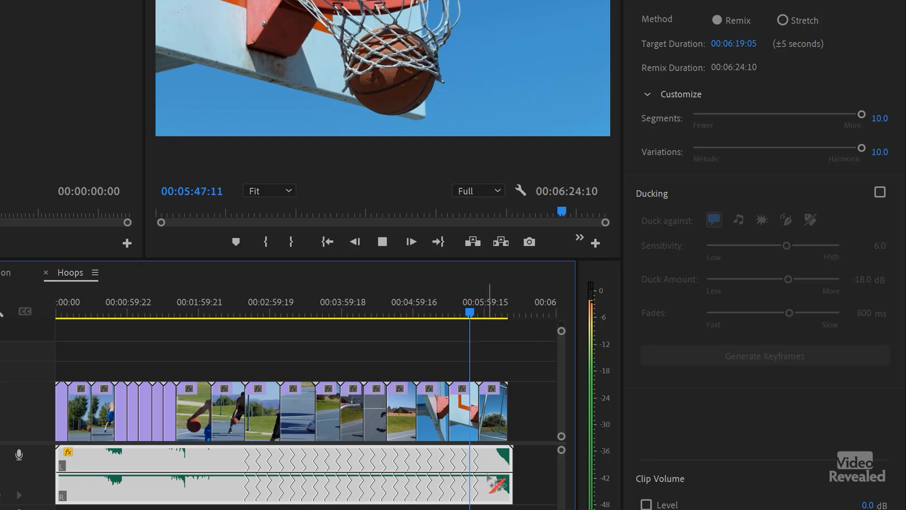
{"action": "scroll", "coordinate": [492, 482], "scroll_direction": "up", "scroll_amount": 6}
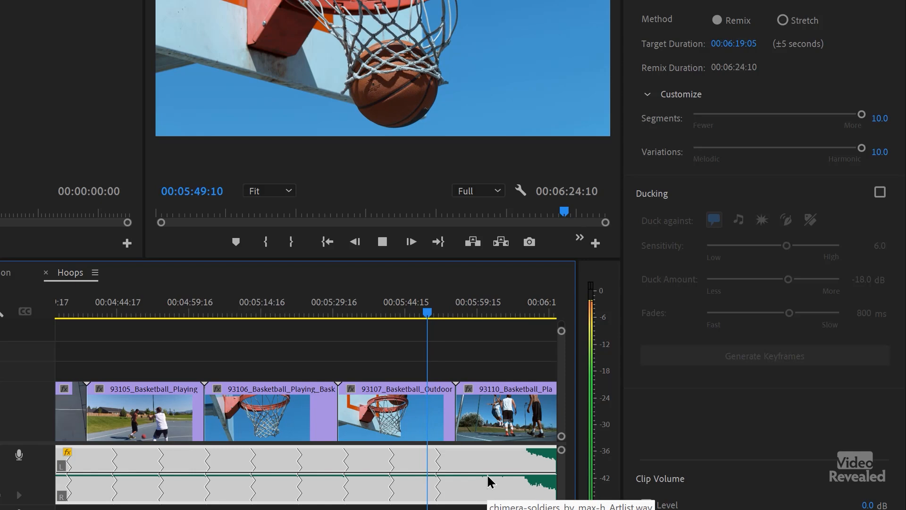
{"action": "scroll", "coordinate": [487, 478], "scroll_direction": "down", "scroll_amount": 5}
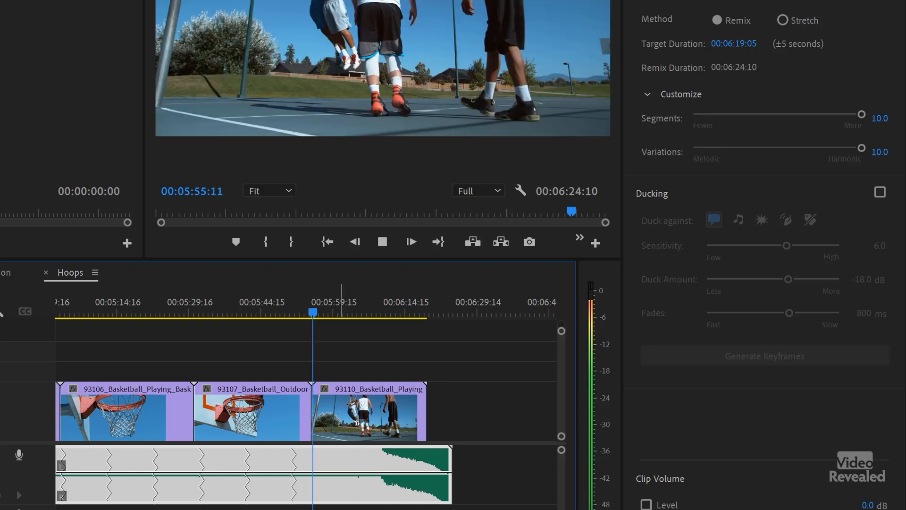
{"action": "left_click", "coordinate": [359, 306]}
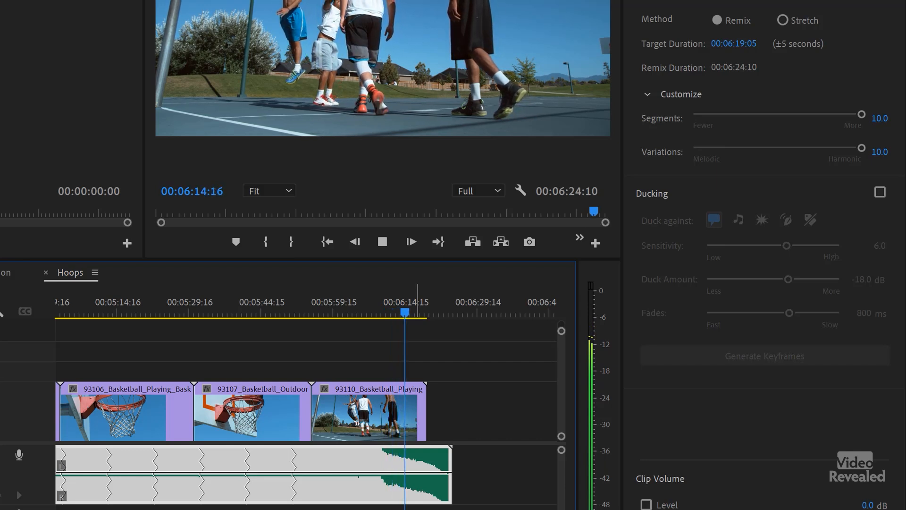
{"action": "key", "text": "space"}
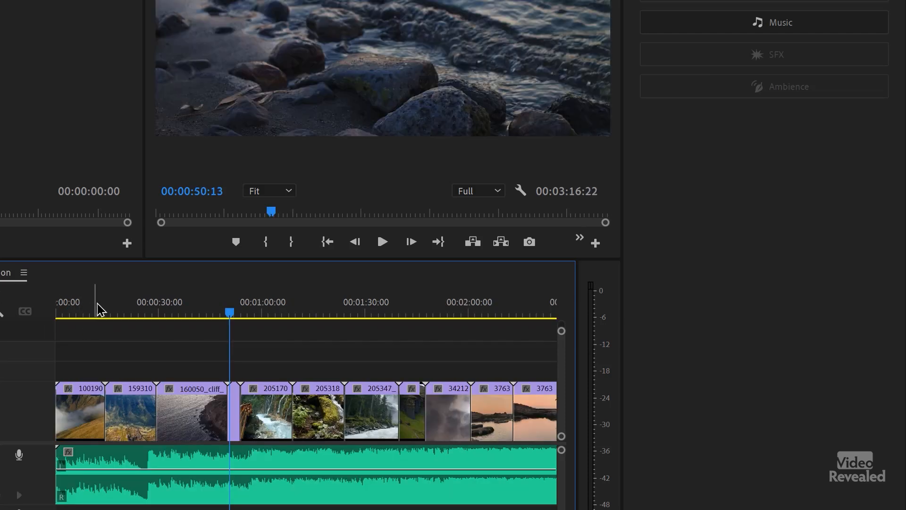
Step: Play the unretimed music from the sequence start, around 00:00:26 and 00:00:47, and near the end at about 00:02:44
{"action": "left_click", "coordinate": [56, 310]}
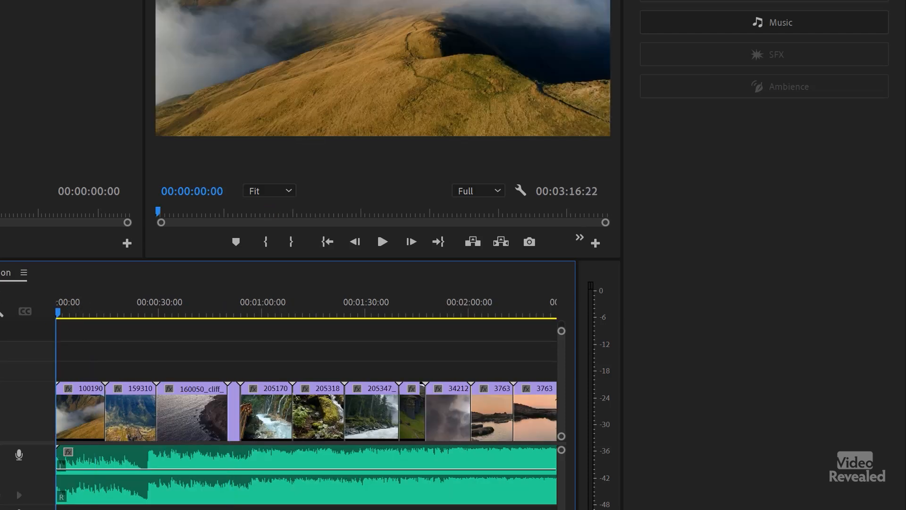
{"action": "key", "text": "minus"}
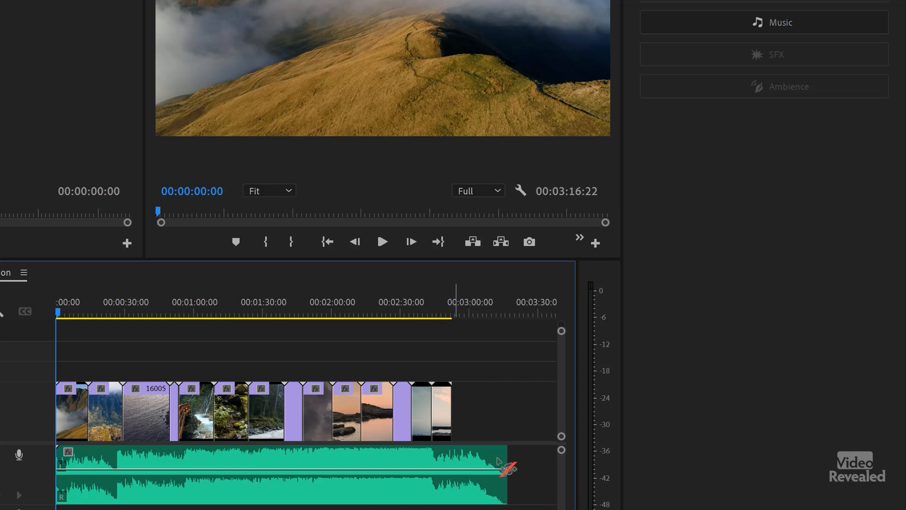
{"action": "key", "text": "space"}
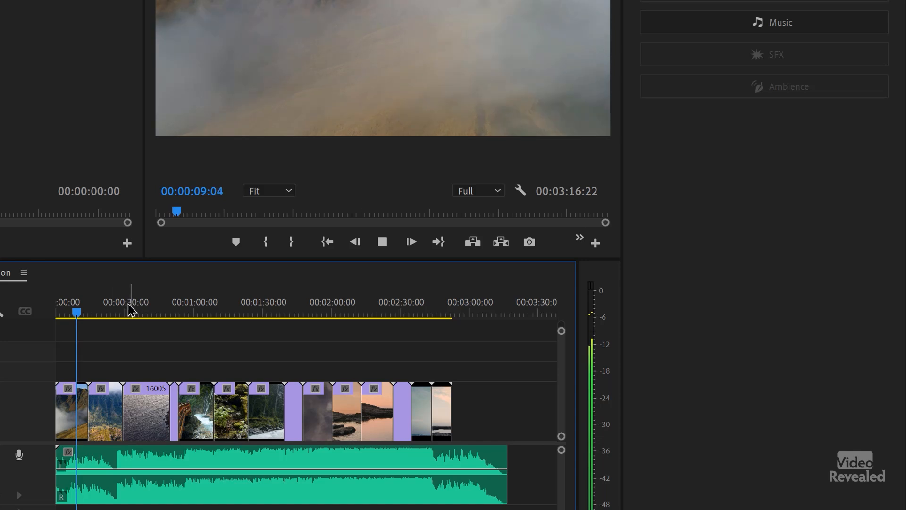
{"action": "left_click", "coordinate": [116, 312]}
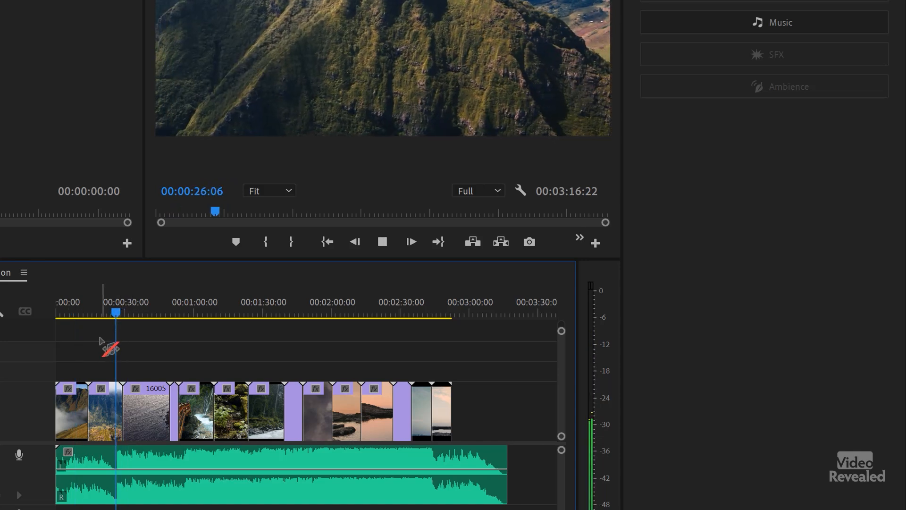
{"action": "left_click", "coordinate": [165, 312]}
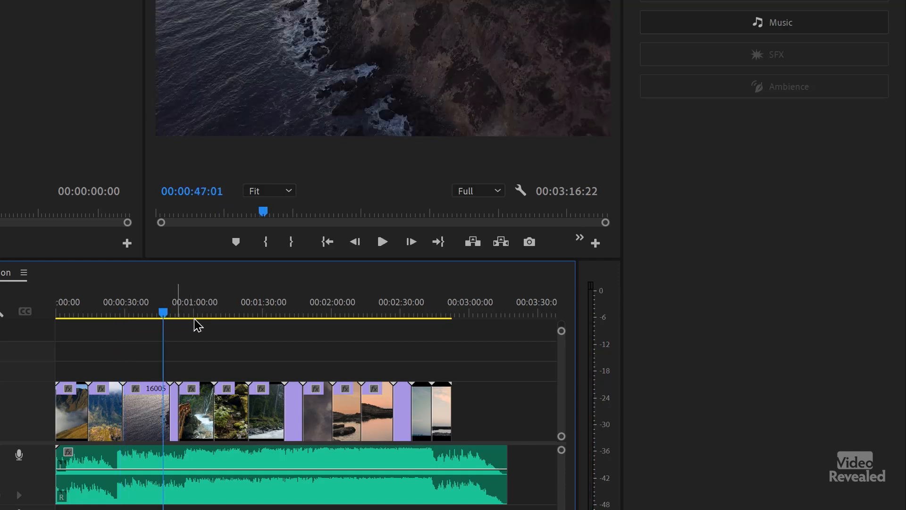
{"action": "left_click", "coordinate": [425, 313]}
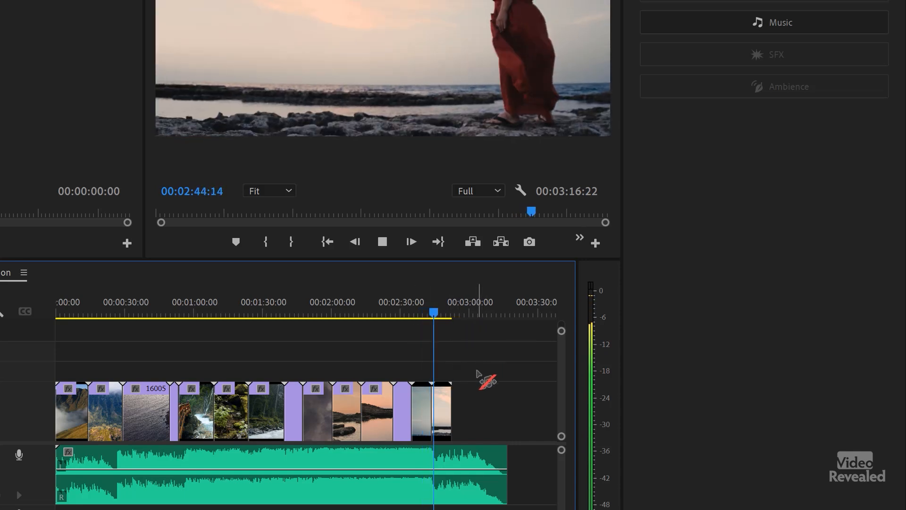
{"action": "key", "text": "space"}
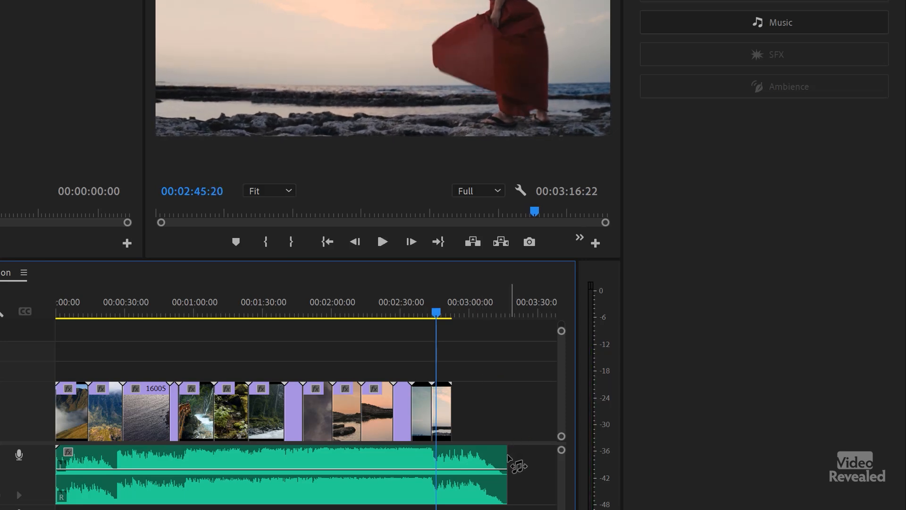
Step: Shorten the music with Remix to a target duration of 00:02:52:18 and play across its two remix cuts
{"action": "left_click_drag", "start_coordinate": [503, 456], "coordinate": [454, 457]}
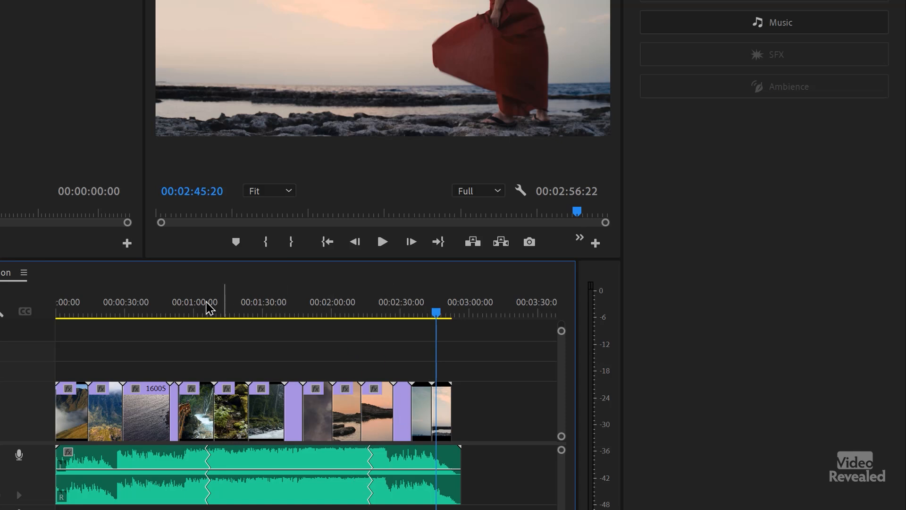
{"action": "left_click_drag", "start_coordinate": [201, 303], "coordinate": [205, 305]}
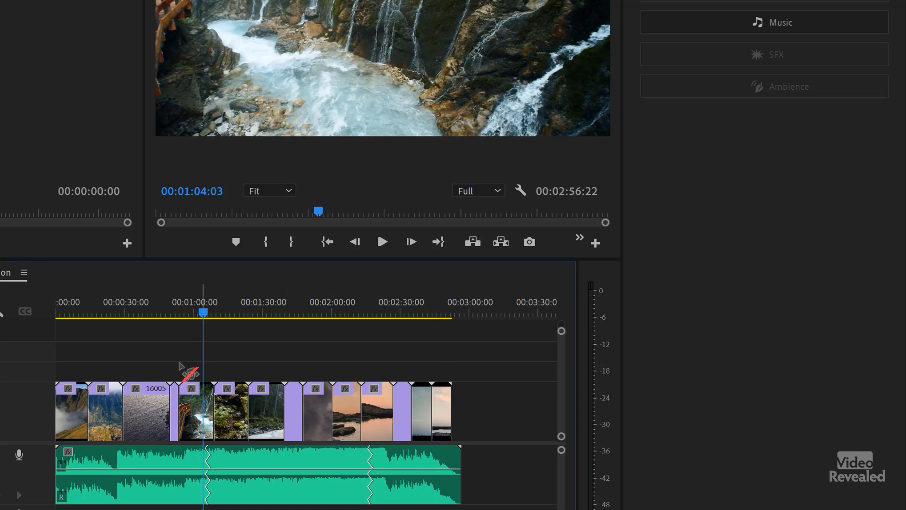
{"action": "key", "text": "space"}
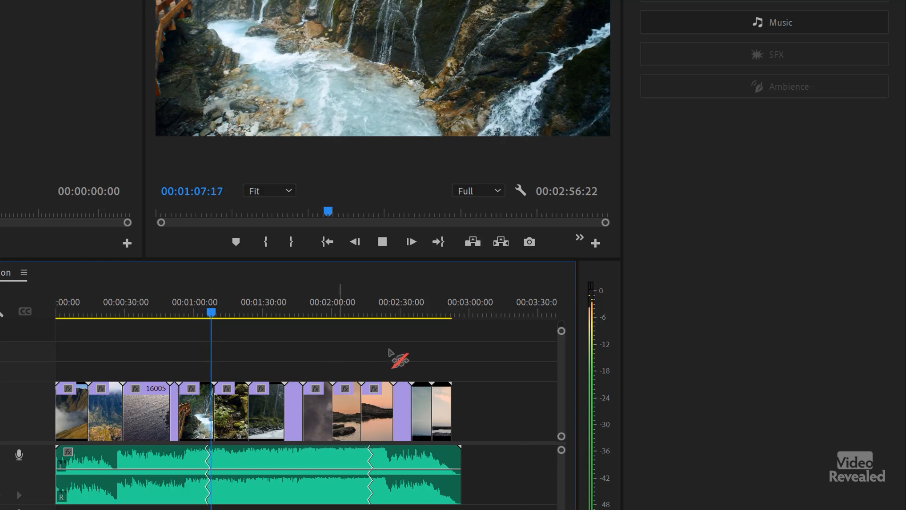
{"action": "left_click_drag", "start_coordinate": [382, 307], "coordinate": [366, 315]}
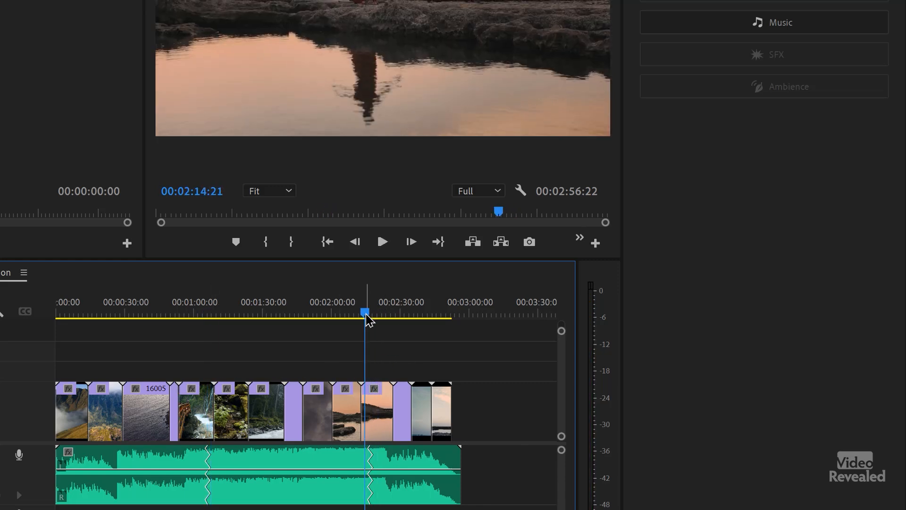
{"action": "key", "text": "space"}
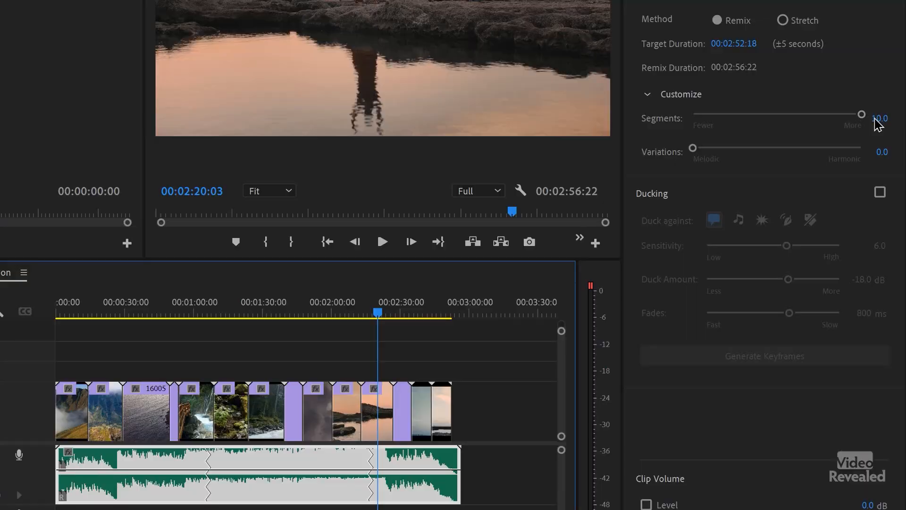
Step: Set both Segments and Variations to 5.0 for the remixed music
{"action": "left_click", "coordinate": [878, 118]}
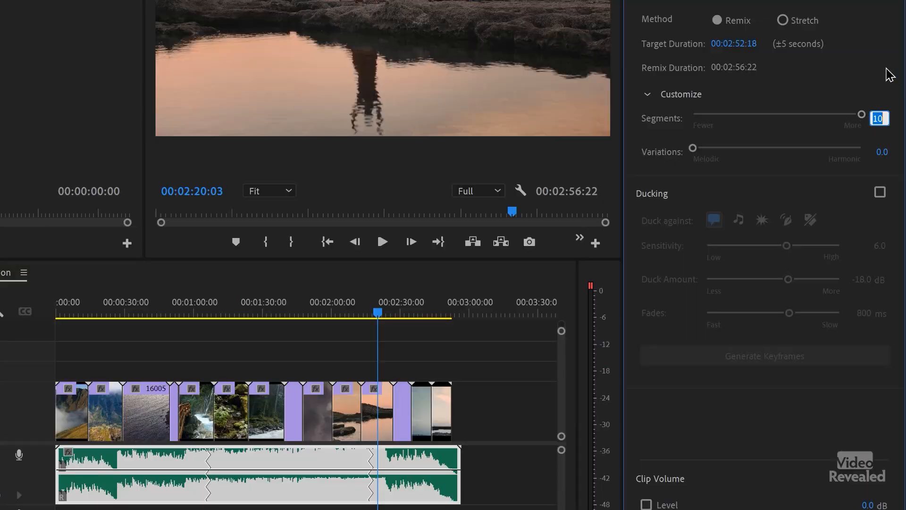
{"action": "type", "text": "5."}
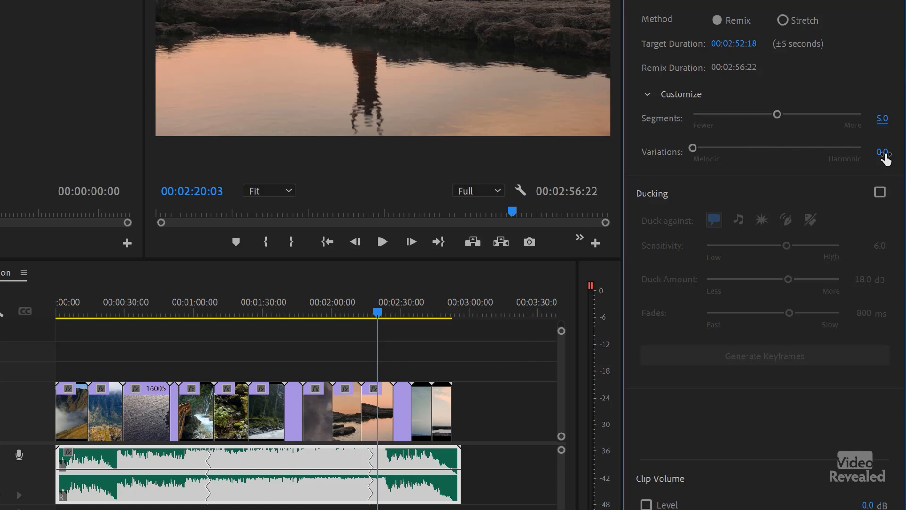
{"action": "type", "text": "5"}
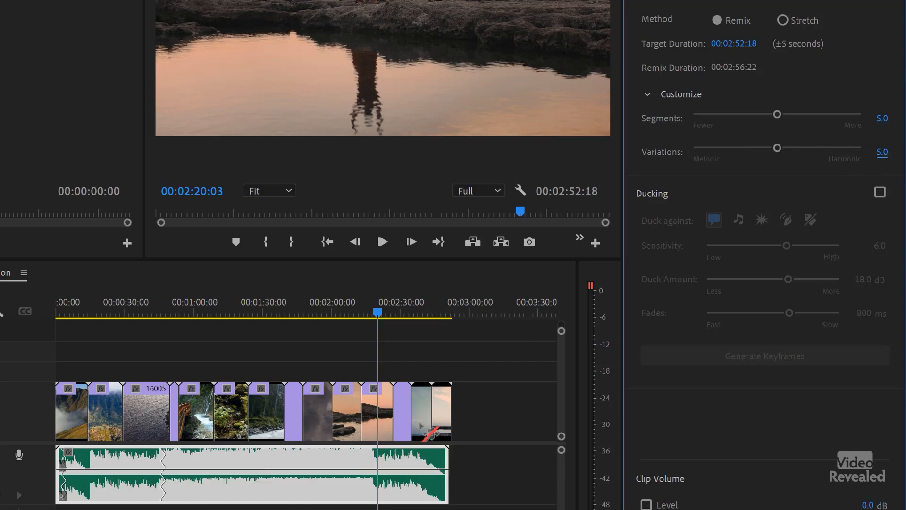
Step: Play the re-analyzed music from the sequence start and from 00:00:44:06, just before the second remix cut
{"action": "left_click_drag", "start_coordinate": [71, 316], "coordinate": [41, 319]}
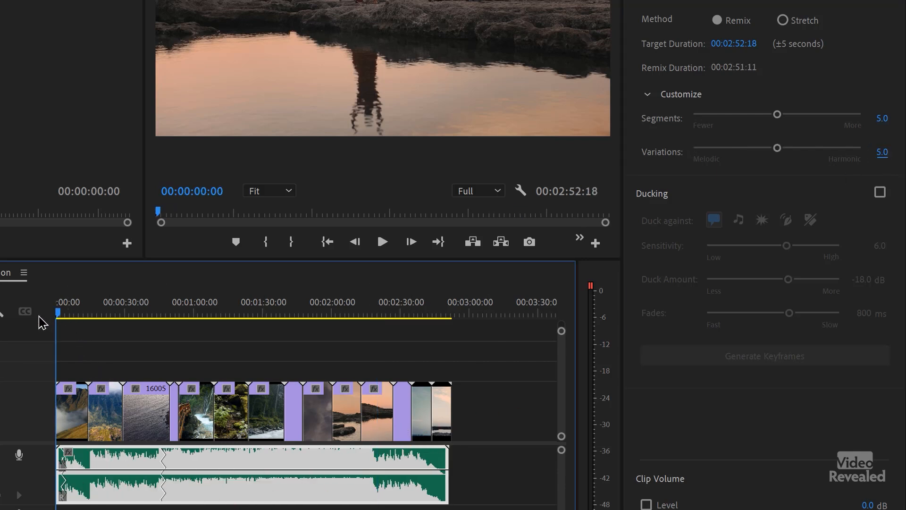
{"action": "key", "text": "space"}
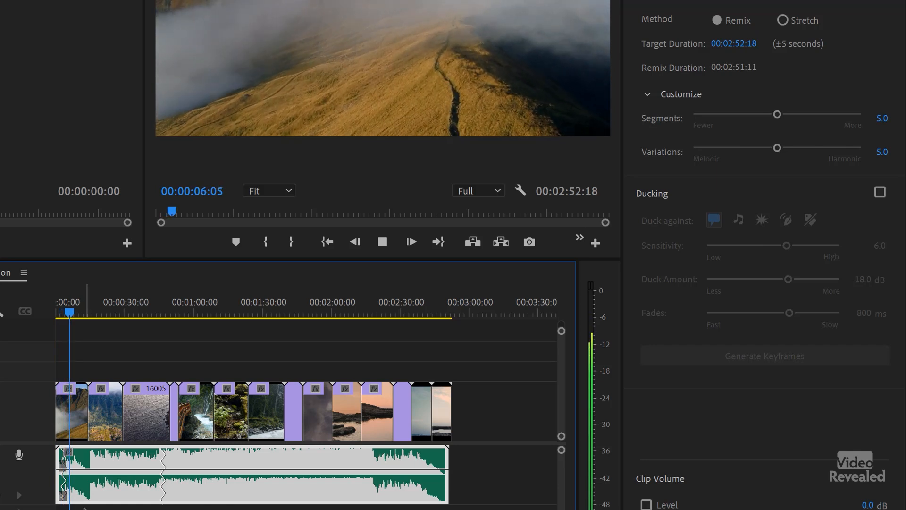
{"action": "left_click", "coordinate": [163, 302]}
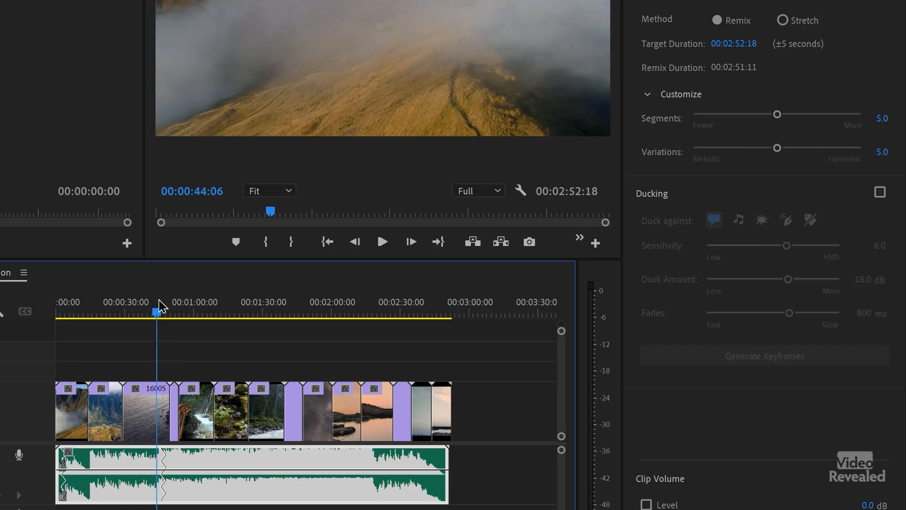
{"action": "key", "text": "space"}
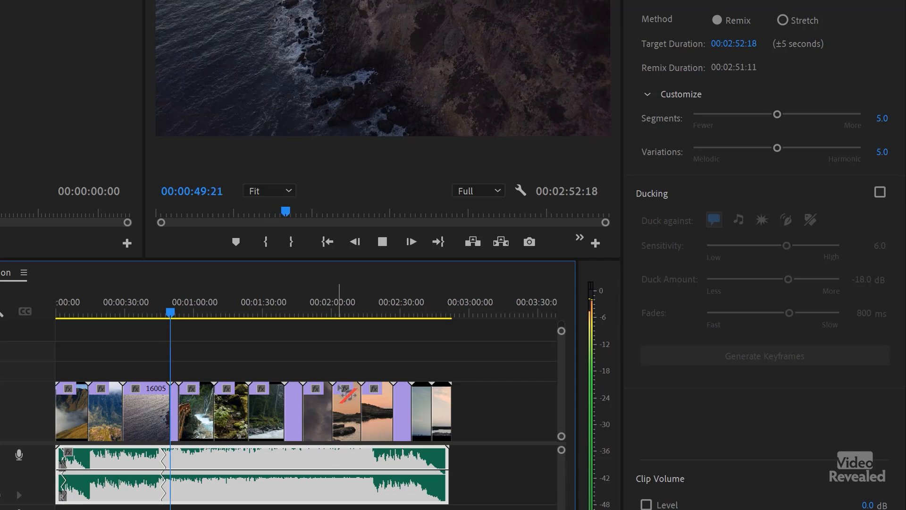
{"action": "key", "text": "space"}
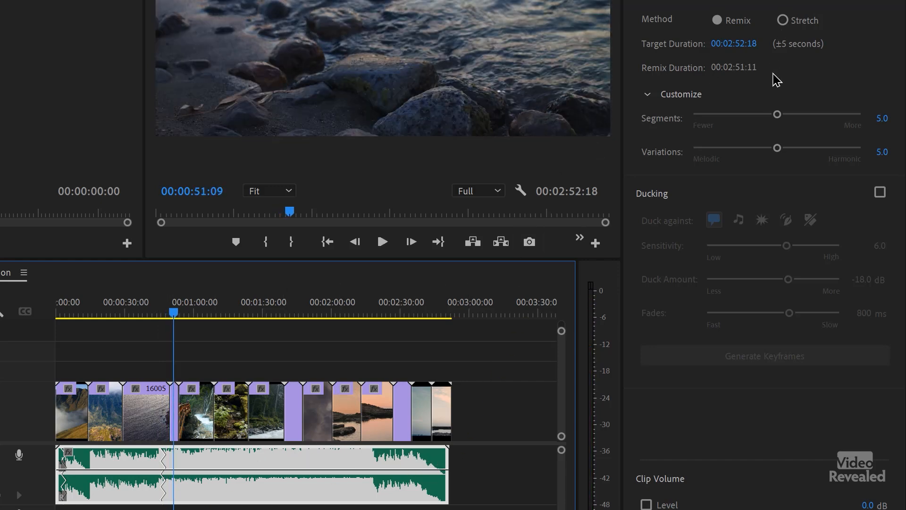
Step: Raise Variations to its maximum, fully Harmonic, for the remixed music
{"action": "left_click_drag", "start_coordinate": [777, 147], "coordinate": [861, 148]}
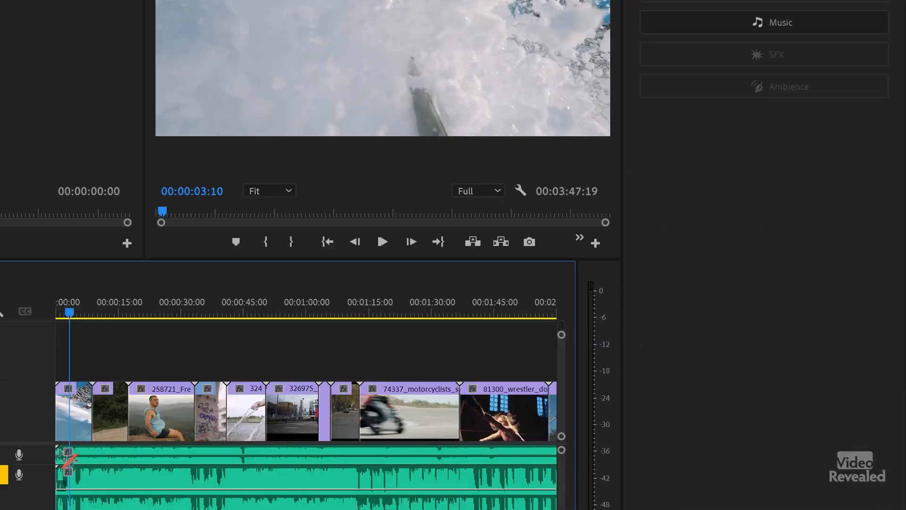
Step: Play the opening of the action sports sequence and lengthen its lower music clip with Remix to the end of the last motocross clip
{"action": "key", "text": "backslash"}
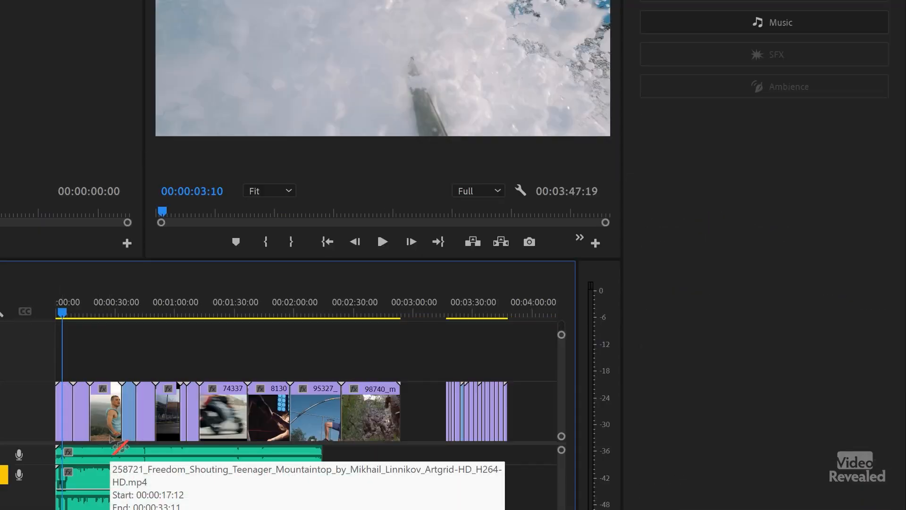
{"action": "key", "text": "space"}
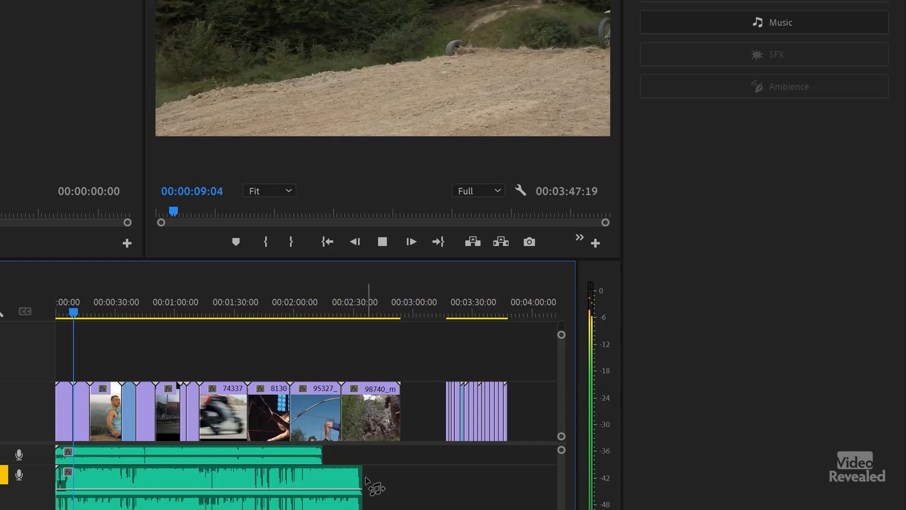
{"action": "left_click_drag", "start_coordinate": [364, 479], "coordinate": [424, 483]}
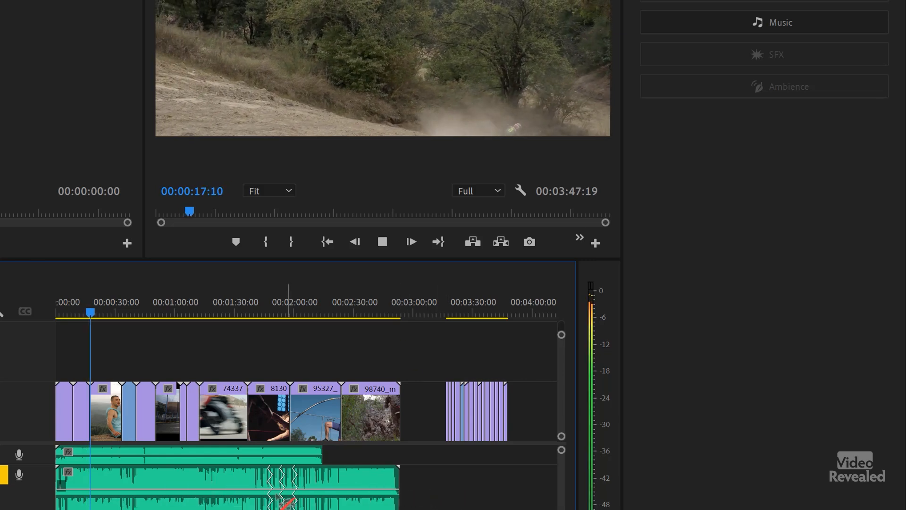
Step: Select the remixed lower music clip and set both Segments and Variations to 5.0
{"action": "left_click", "coordinate": [236, 487]}
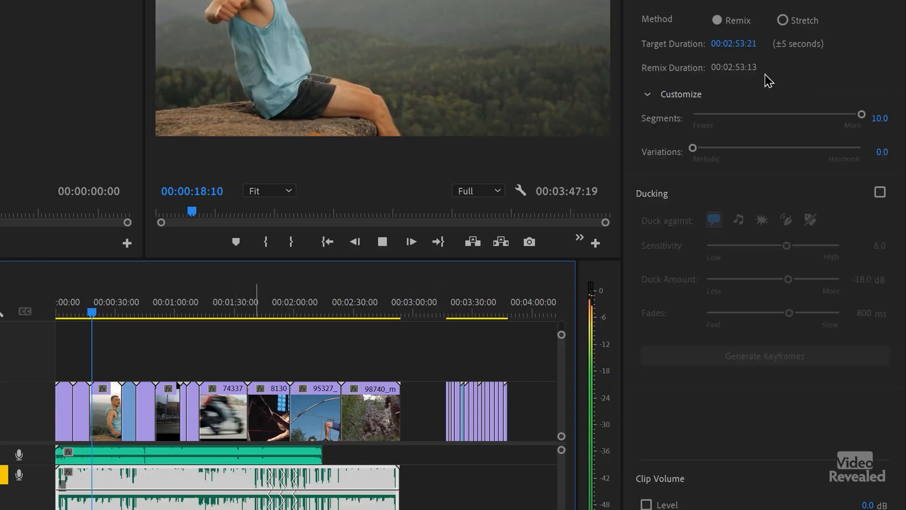
{"action": "left_click", "coordinate": [877, 119]}
{"action": "key", "text": "Return"}
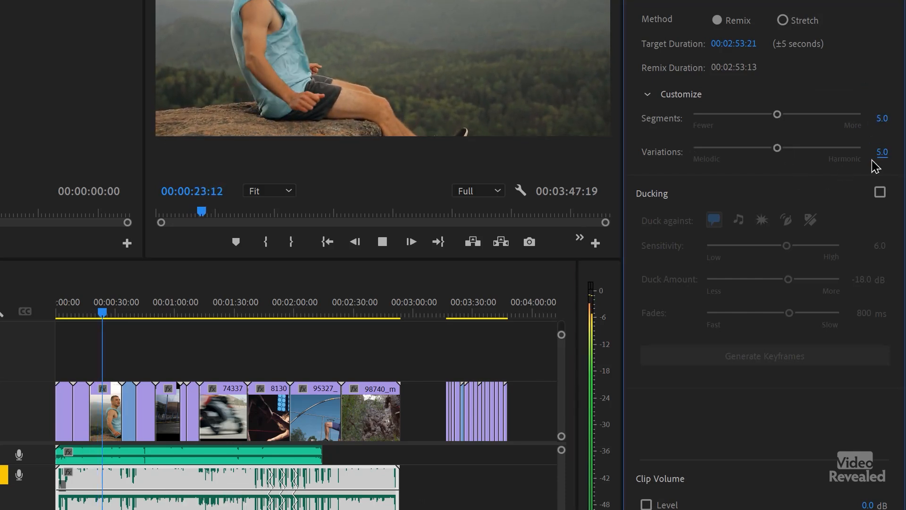
Step: Play the music across the remix cuts near 00:01:50 and examine how its ending lines up with the last motocross clip
{"action": "left_click_drag", "start_coordinate": [289, 315], "coordinate": [271, 314]}
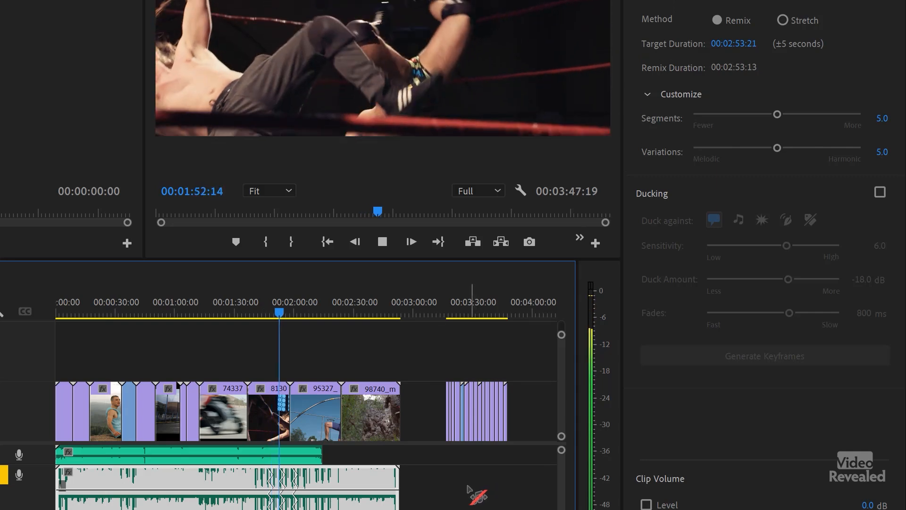
{"action": "left_click", "coordinate": [389, 314]}
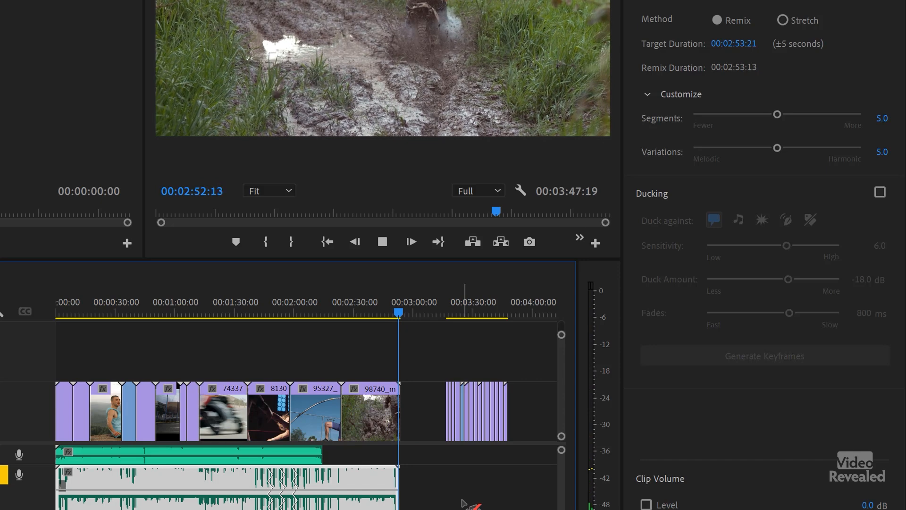
{"action": "key", "text": "space"}
{"action": "scroll", "coordinate": [411, 486], "scroll_direction": "up", "scroll_amount": 5}
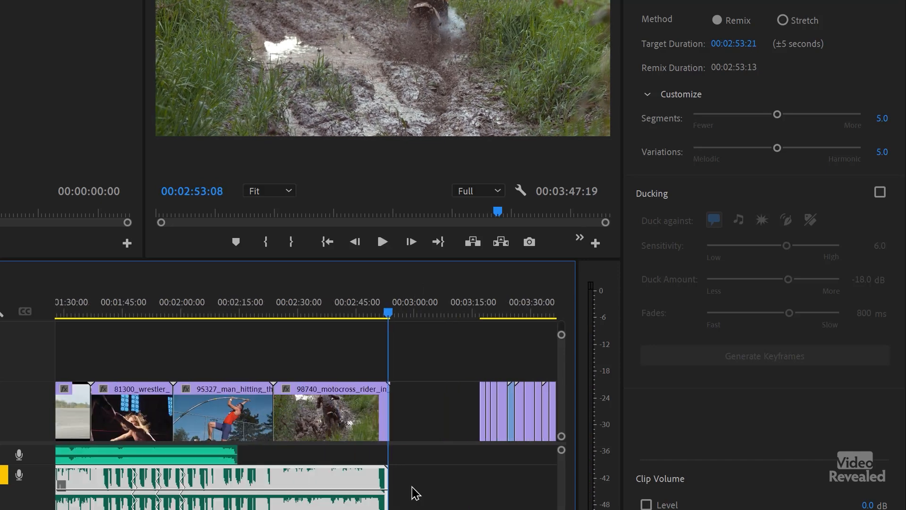
{"action": "left_click", "coordinate": [296, 315]}
{"action": "key", "text": "space"}
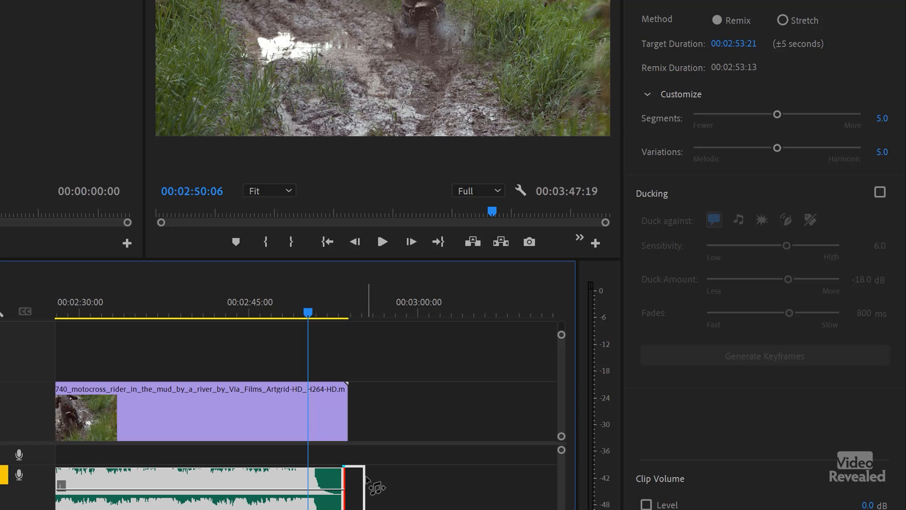
Step: Retime the music's end with Remix to target durations of 00:02:55:07, 00:02:55:18, 00:03:01:04, 00:02:57:07 and finally 00:02:59:06
{"action": "left_click_drag", "start_coordinate": [369, 481], "coordinate": [368, 481]}
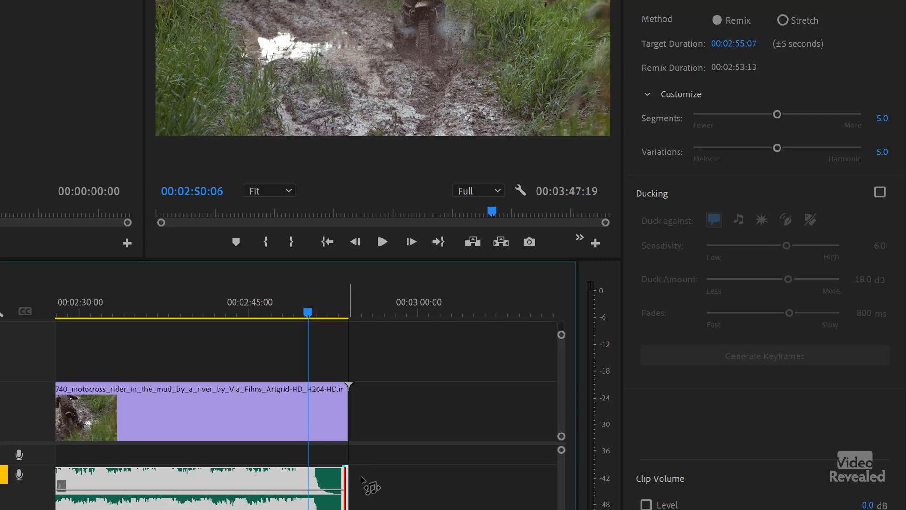
{"action": "left_click_drag", "start_coordinate": [371, 478], "coordinate": [371, 478]}
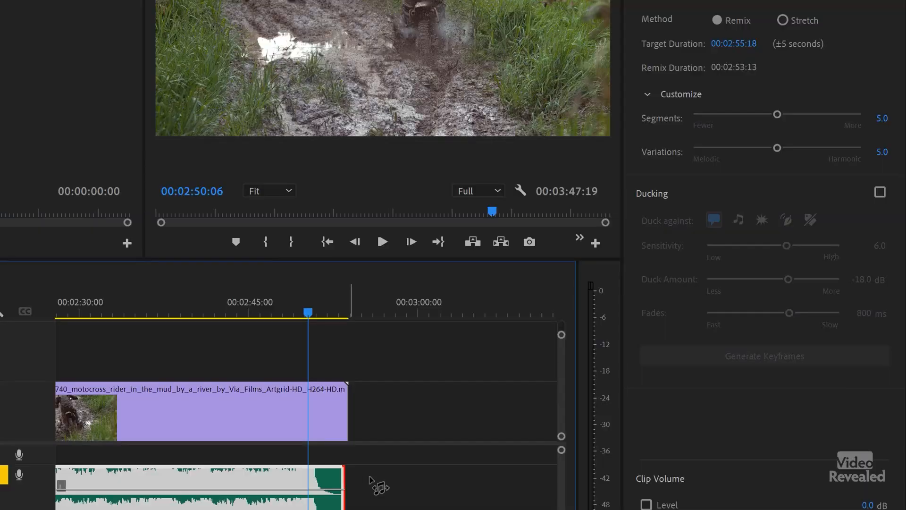
{"action": "left_click_drag", "start_coordinate": [438, 483], "coordinate": [428, 484]}
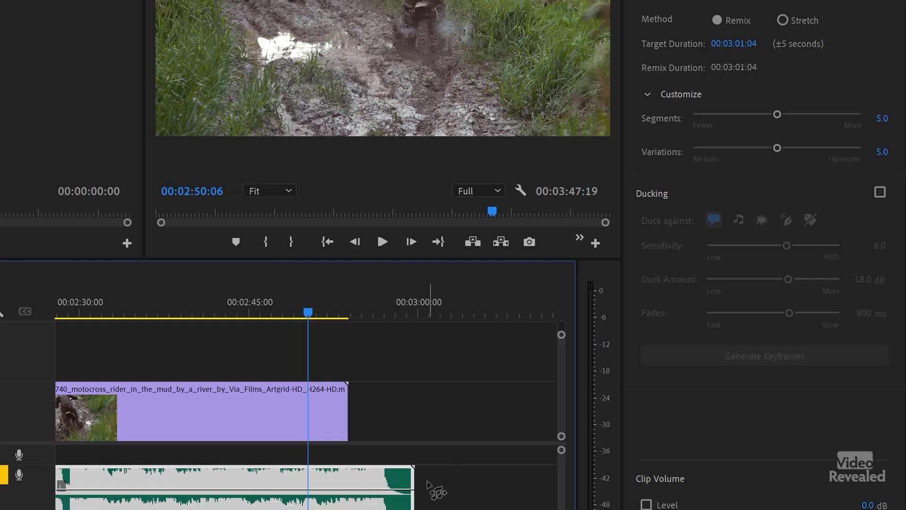
{"action": "left_click_drag", "start_coordinate": [383, 490], "coordinate": [338, 488]}
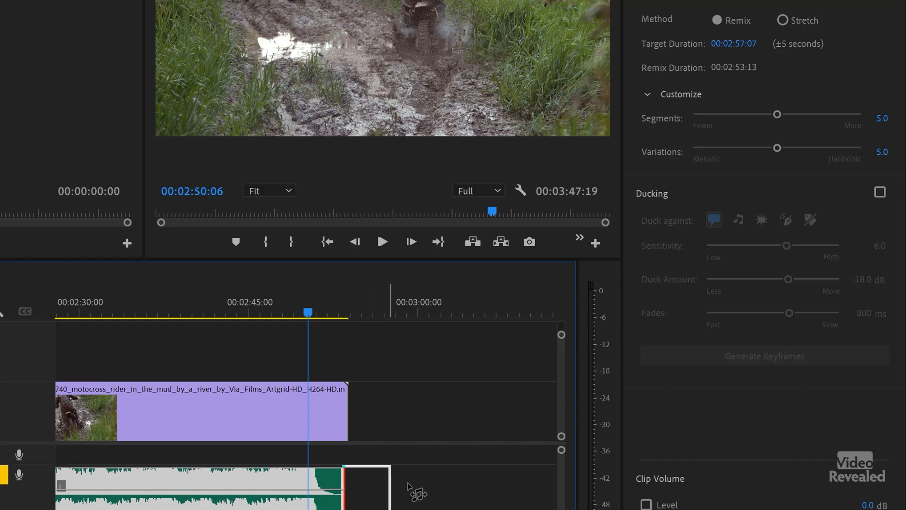
{"action": "left_click_drag", "start_coordinate": [409, 486], "coordinate": [411, 486]}
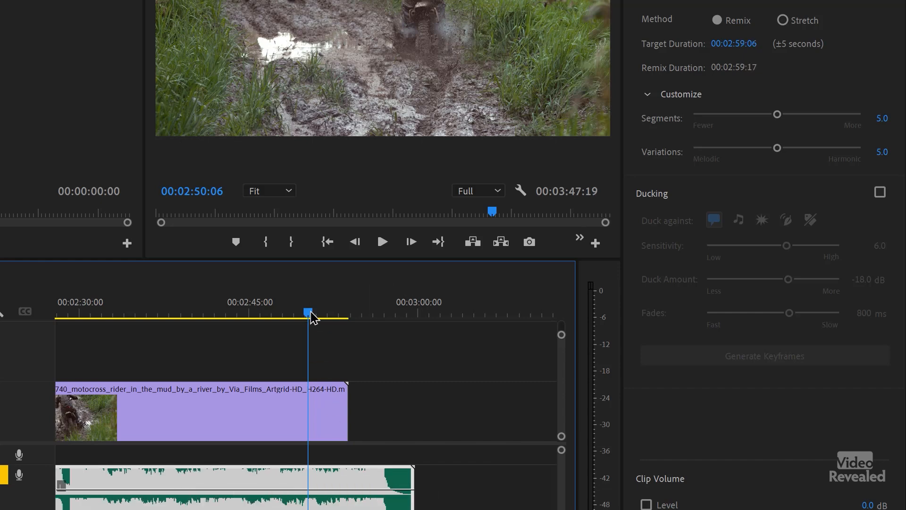
Step: Play the retimed music's ending, and lengthen the Audio 1 music with Remix to the last motocross clip's end, targeting 00:02:53:21
{"action": "key", "text": "space"}
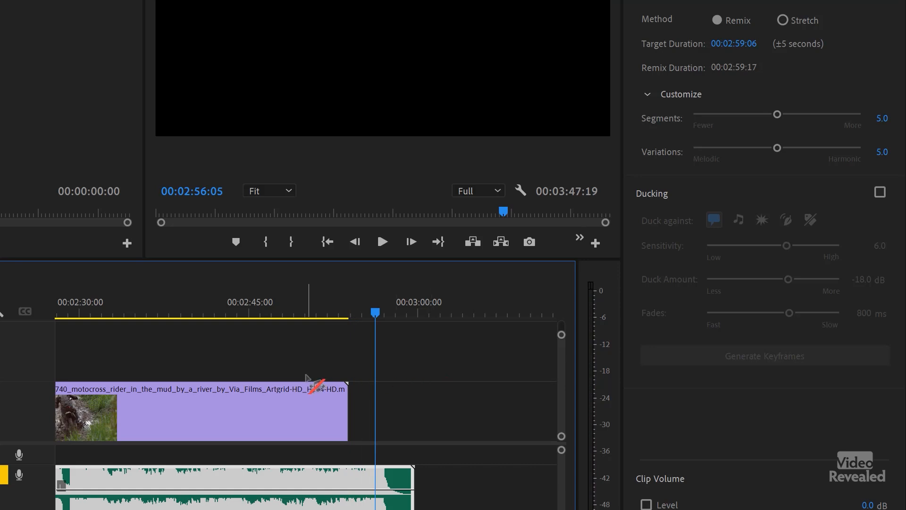
{"action": "key", "text": "backslash"}
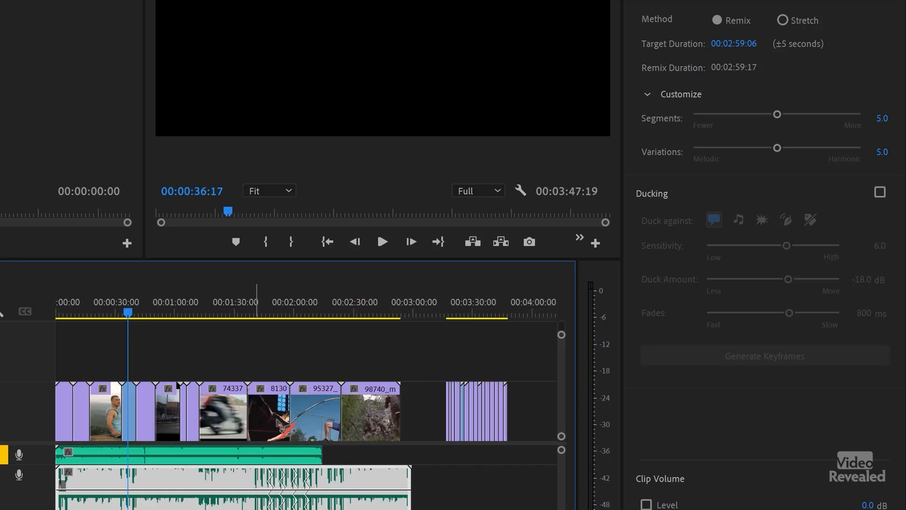
{"action": "left_click", "coordinate": [305, 455]}
{"action": "key", "text": "space"}
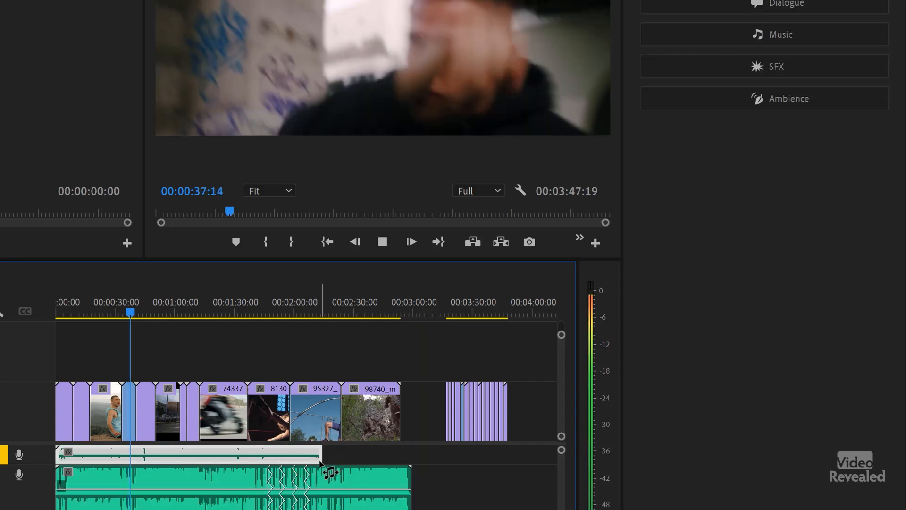
{"action": "left_click_drag", "start_coordinate": [321, 459], "coordinate": [391, 463]}
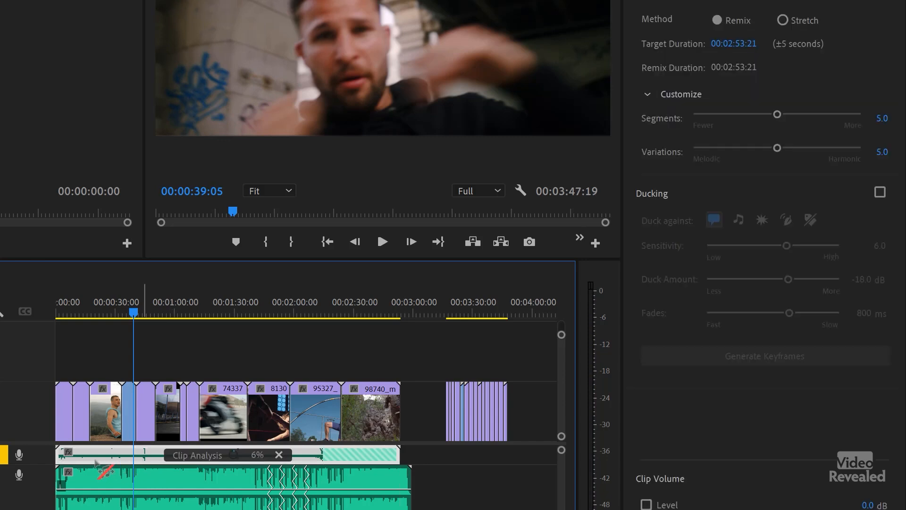
{"action": "double_click", "coordinate": [39, 459]}
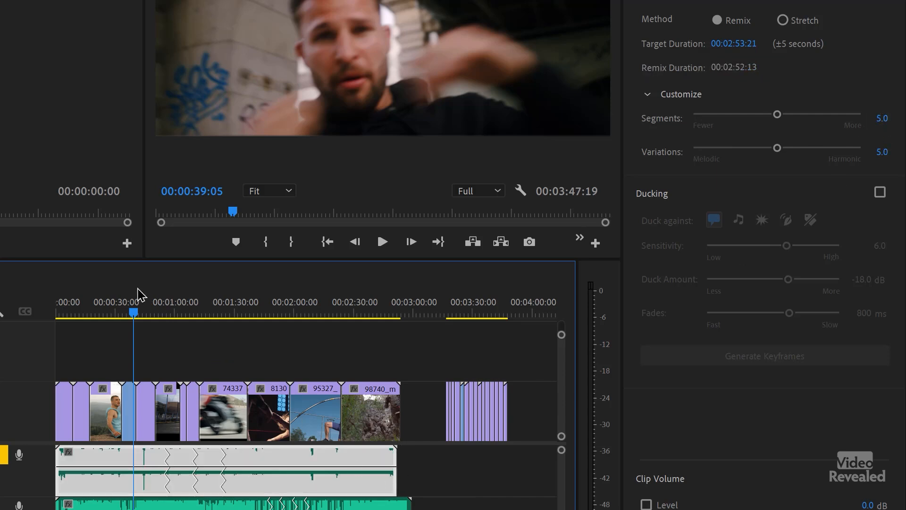
Step: Play the remixed Audio 1 music from the start and across its first two remix cuts, up to about 00:01:11
{"action": "key", "text": "Home"}
{"action": "key", "text": "space"}
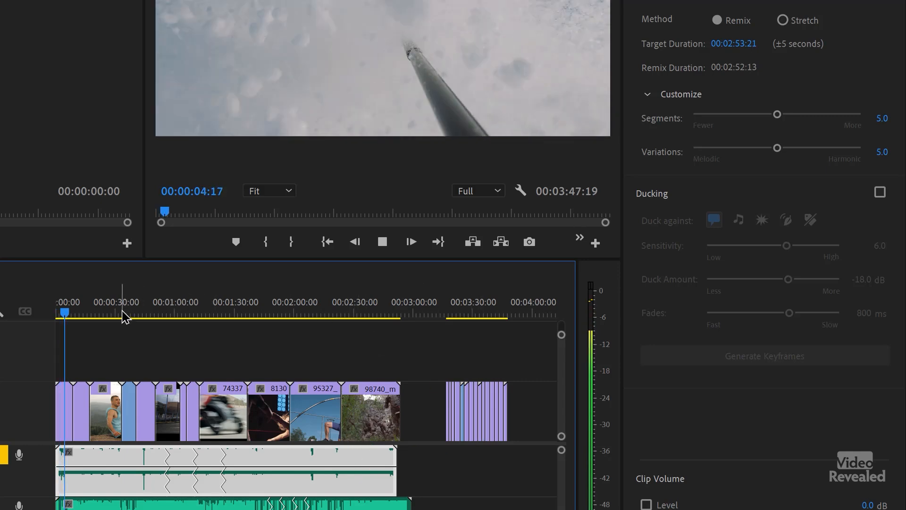
{"action": "left_click", "coordinate": [160, 315]}
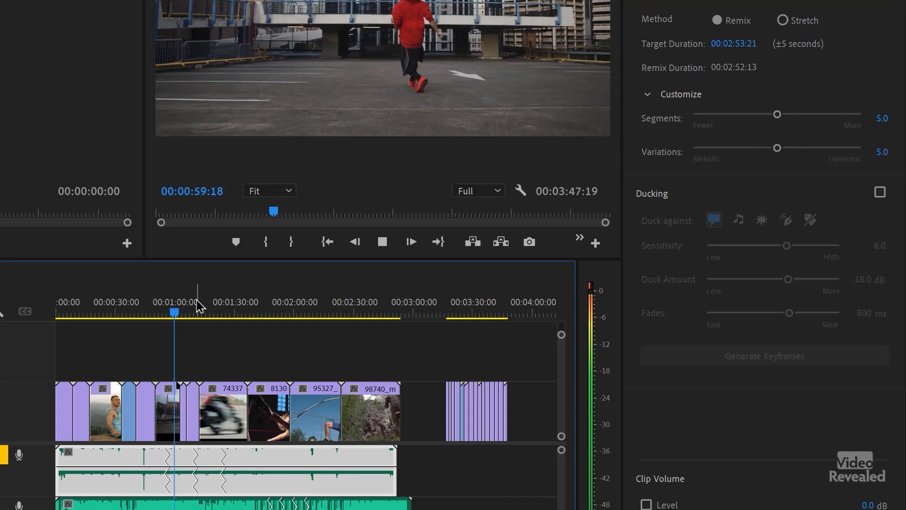
{"action": "left_click_drag", "start_coordinate": [195, 310], "coordinate": [191, 312]}
{"action": "key", "text": "space"}
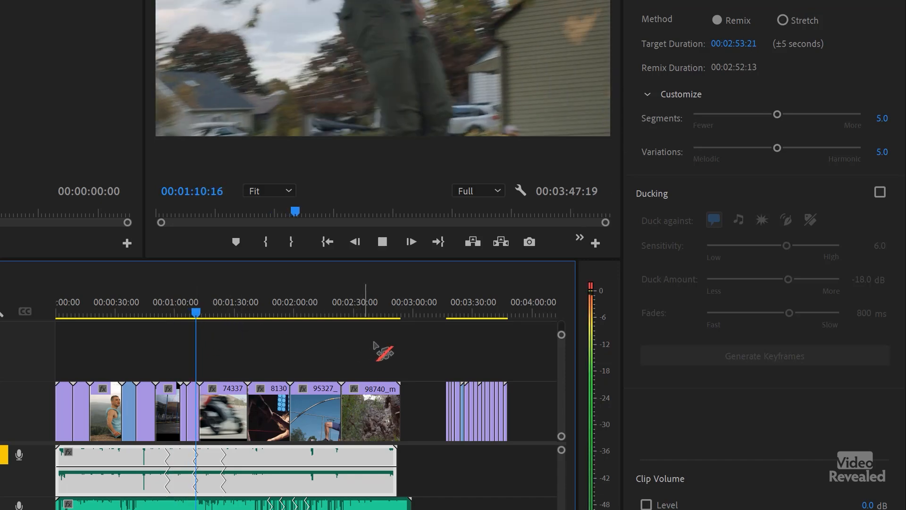
{"action": "key", "text": "space"}
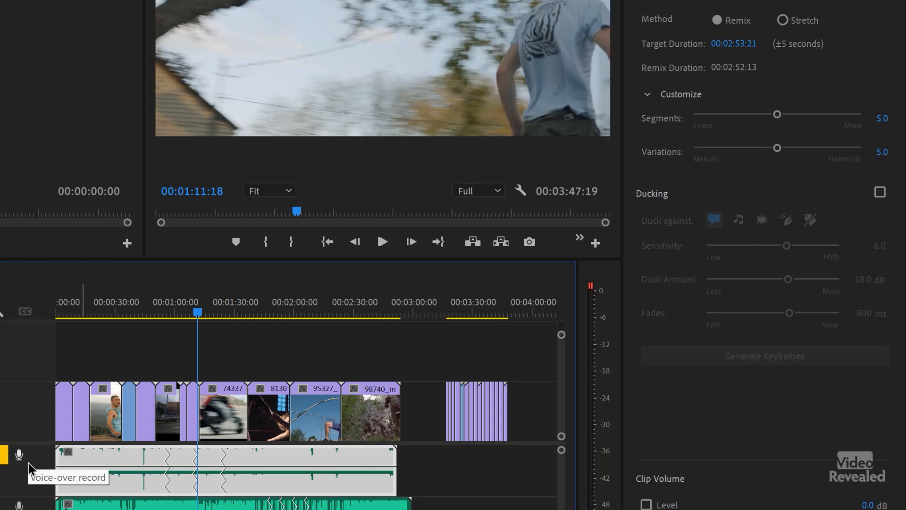
Step: Solo Audio 3 and lengthen its music clip with Remix to a target duration of 00:02:59:18
{"action": "scroll", "coordinate": [30, 462], "scroll_direction": "down", "scroll_amount": 3}
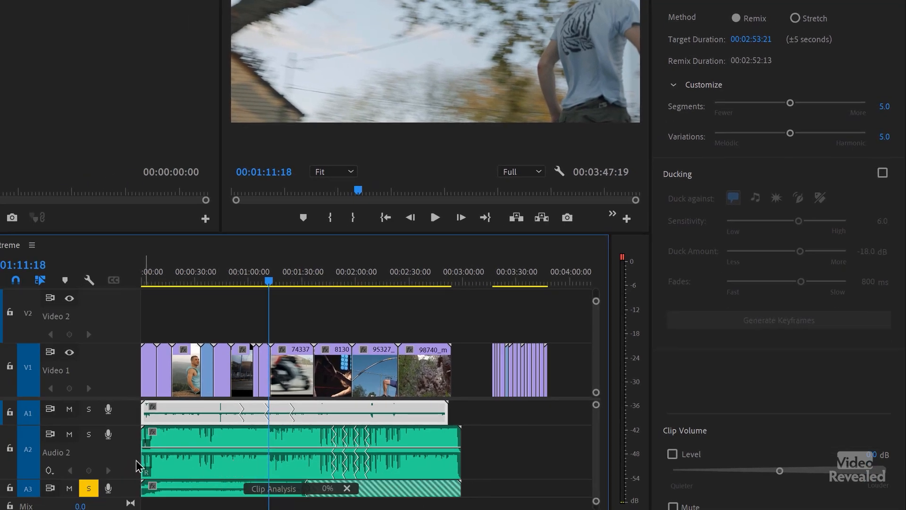
{"action": "scroll", "coordinate": [126, 460], "scroll_direction": "down", "scroll_amount": 3}
{"action": "scroll", "coordinate": [129, 465], "scroll_direction": "up", "scroll_amount": 3}
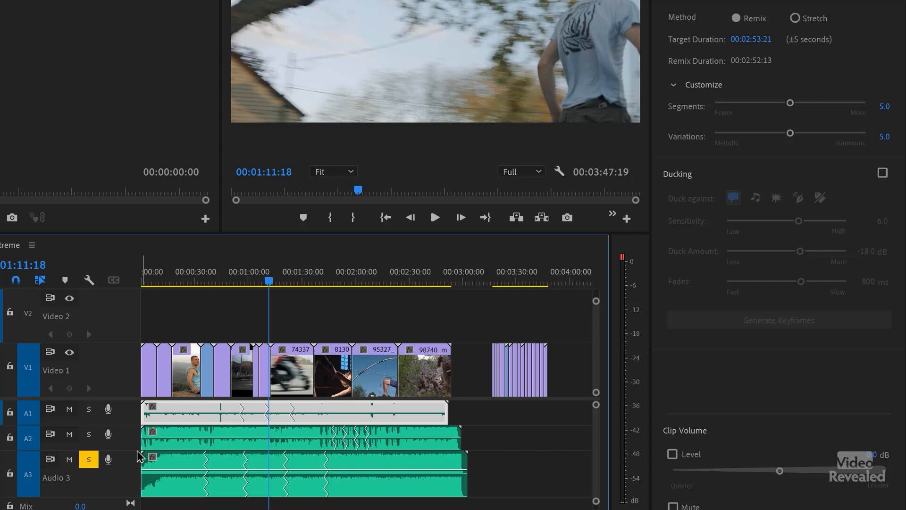
Step: Play the Audio 3 music from the sequence start and near its ending over the last motocross clip
{"action": "key", "text": "Home"}
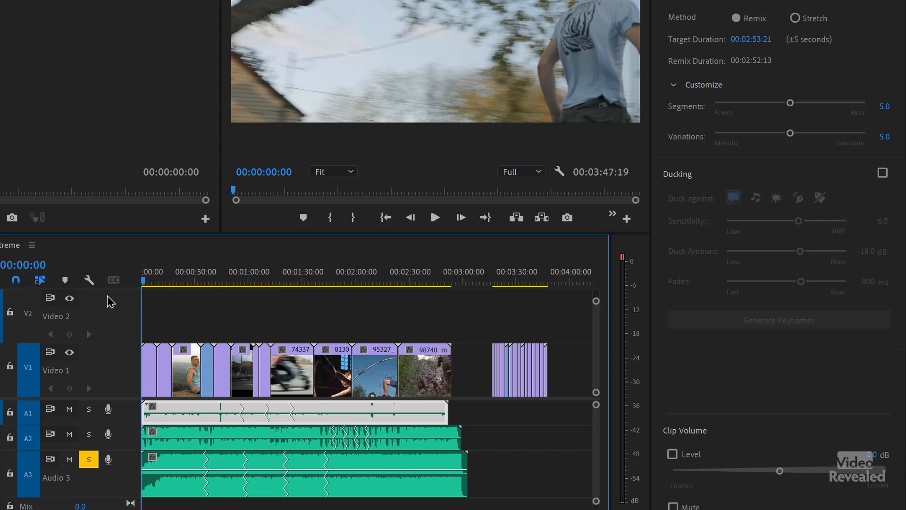
{"action": "key", "text": "space"}
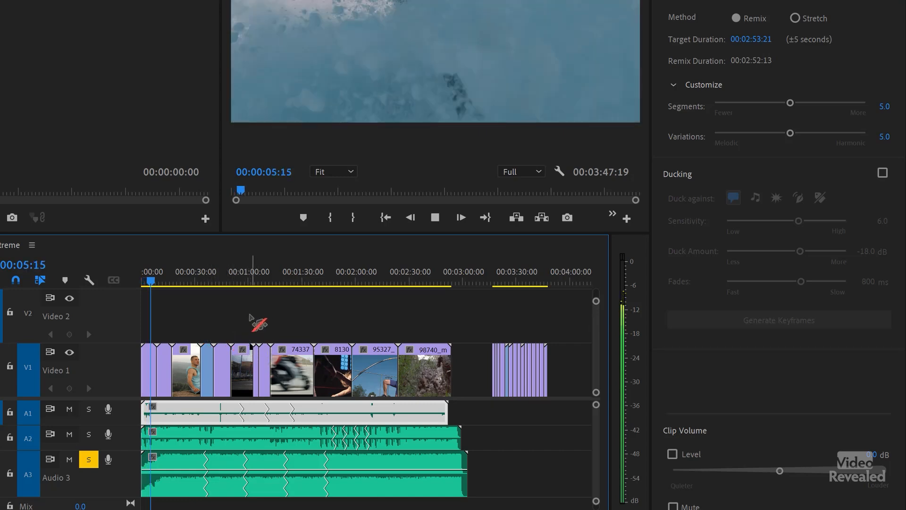
{"action": "left_click", "coordinate": [411, 466]}
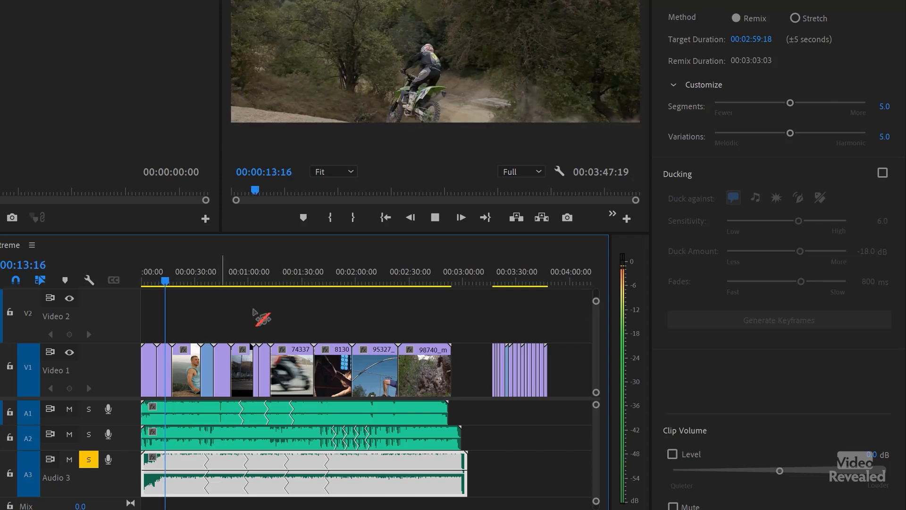
{"action": "left_click", "coordinate": [444, 282]}
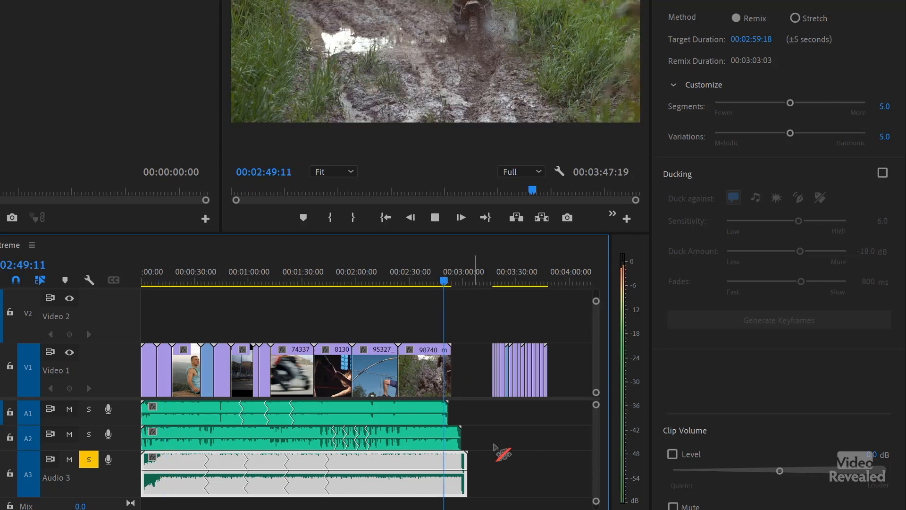
{"action": "scroll", "coordinate": [491, 470], "scroll_direction": "up", "scroll_amount": 2}
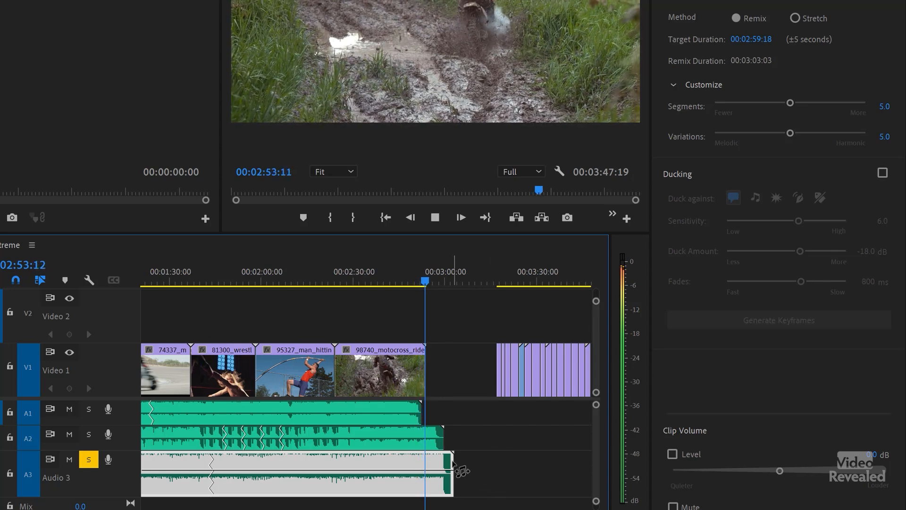
Step: Shorten the Audio 3 music with Remix to a target duration of 00:02:57:19, and set both Segments and Variations to 10.0
{"action": "mouse_move", "coordinate": [454, 471]}
{"action": "left_mouse_down"}
{"action": "mouse_move", "coordinate": [423, 465]}
{"action": "mouse_move", "coordinate": [438, 466]}
{"action": "left_mouse_up"}
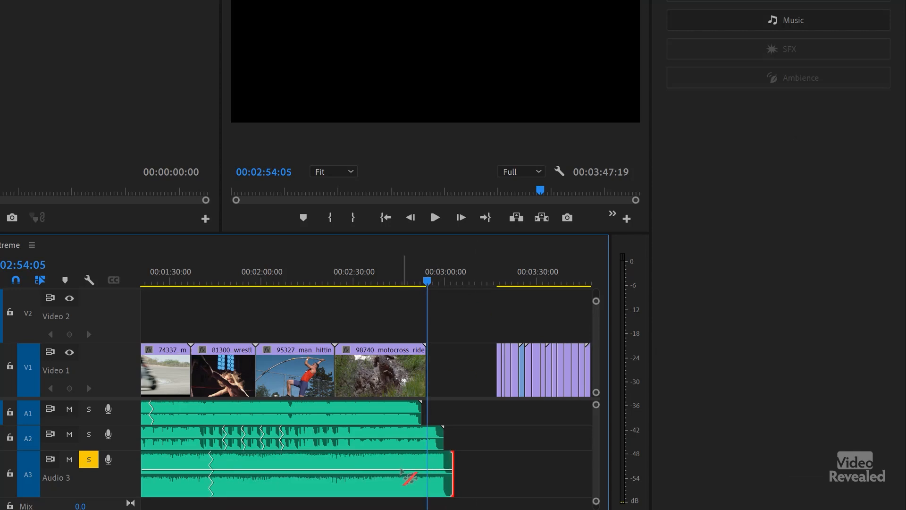
{"action": "left_click", "coordinate": [400, 470]}
{"action": "left_click_drag", "start_coordinate": [791, 103], "coordinate": [866, 103]}
{"action": "left_click_drag", "start_coordinate": [790, 133], "coordinate": [896, 137]}
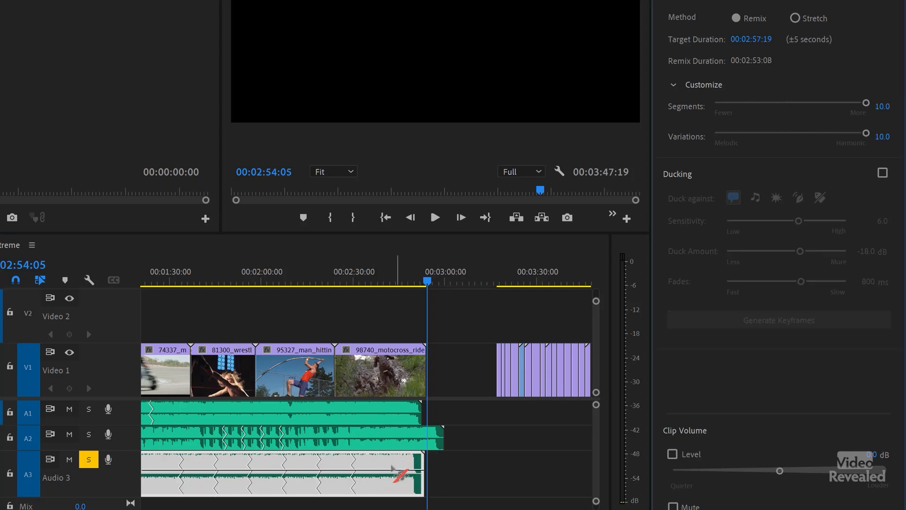
Step: Retime the Audio 3 music with Remix to a target duration of 00:02:59:18 and play its ending from about 00:02:48
{"action": "left_click_drag", "start_coordinate": [432, 470], "coordinate": [446, 470]}
{"action": "left_click", "coordinate": [413, 276]}
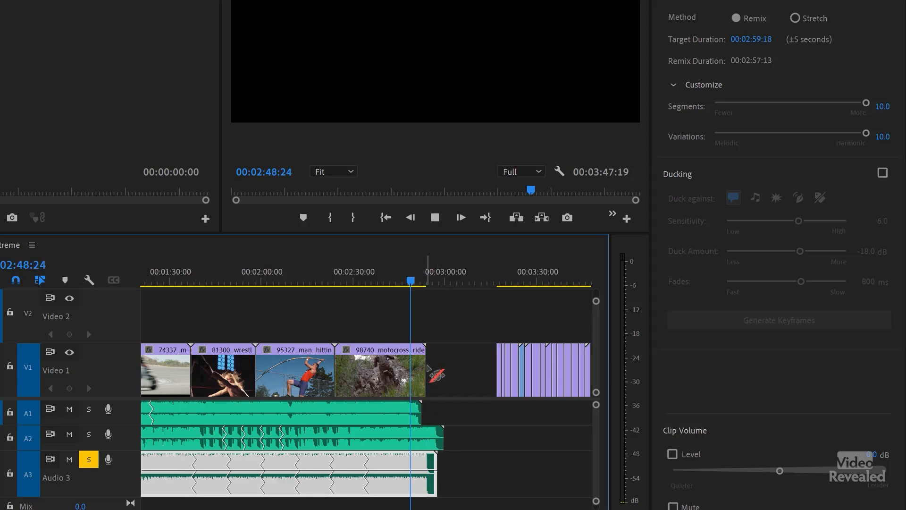
{"action": "key", "text": "space"}
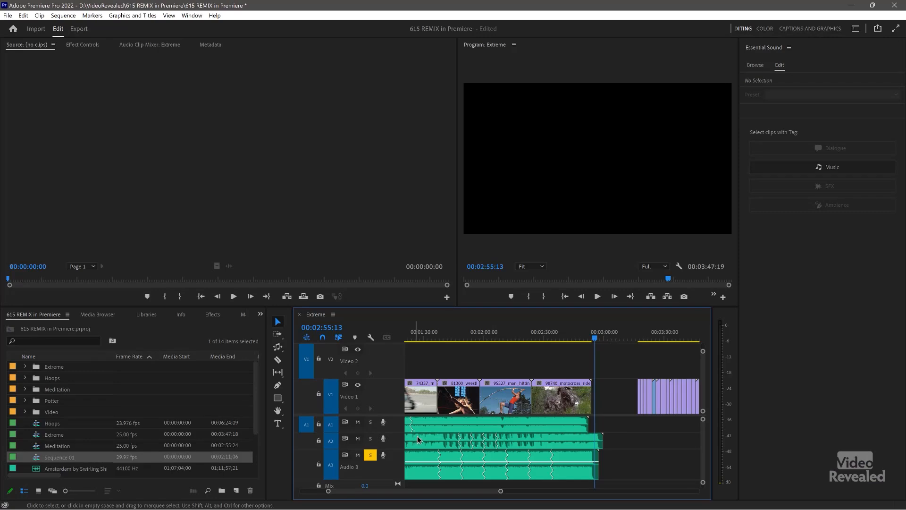
Step: Move the Audio 2 music clip to the start of the short montage after the main sequence, and solo Audio 2 instead of Audio 3
{"action": "left_click_drag", "start_coordinate": [417, 438], "coordinate": [713, 445]}
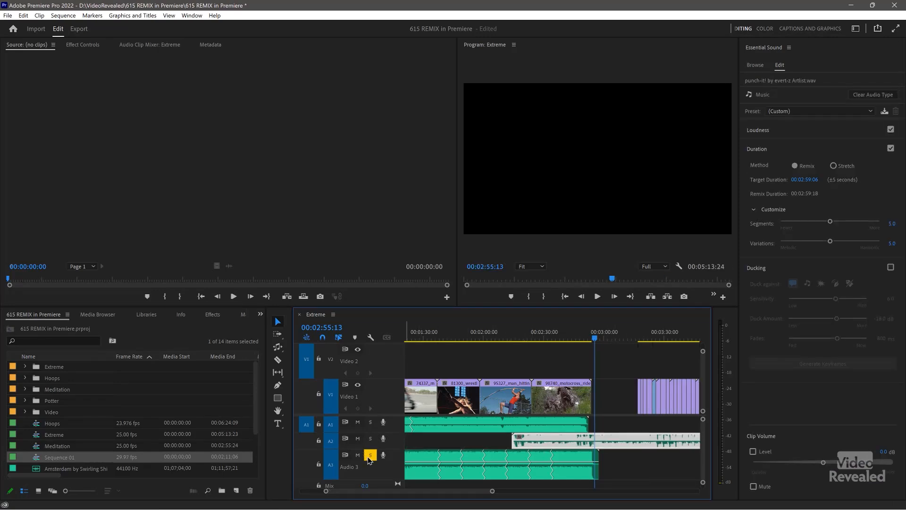
{"action": "left_click", "coordinate": [370, 439]}
{"action": "left_click_drag", "start_coordinate": [533, 438], "coordinate": [661, 425]}
{"action": "scroll", "coordinate": [662, 426], "scroll_direction": "up", "scroll_amount": 2}
{"action": "scroll", "coordinate": [660, 425], "scroll_direction": "down", "scroll_amount": 5}
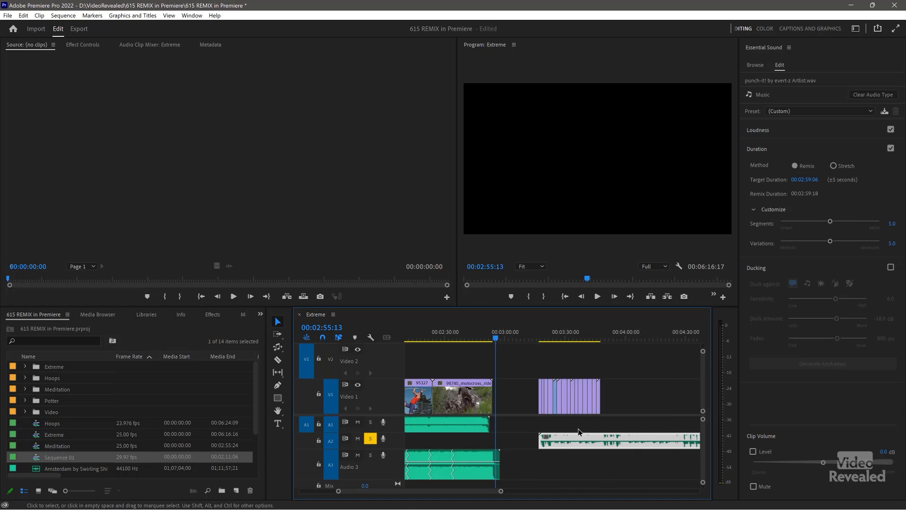
{"action": "scroll", "coordinate": [596, 430], "scroll_direction": "down", "scroll_amount": 3}
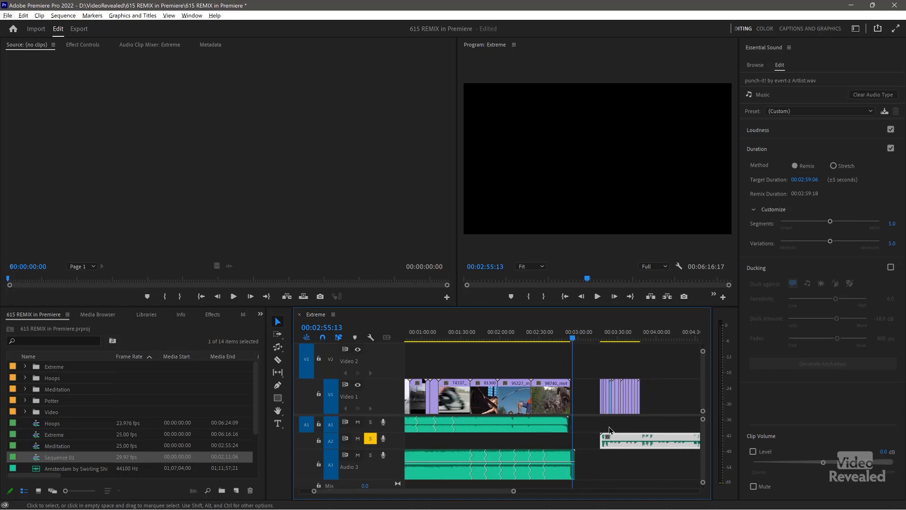
{"action": "left_click", "coordinate": [654, 426]}
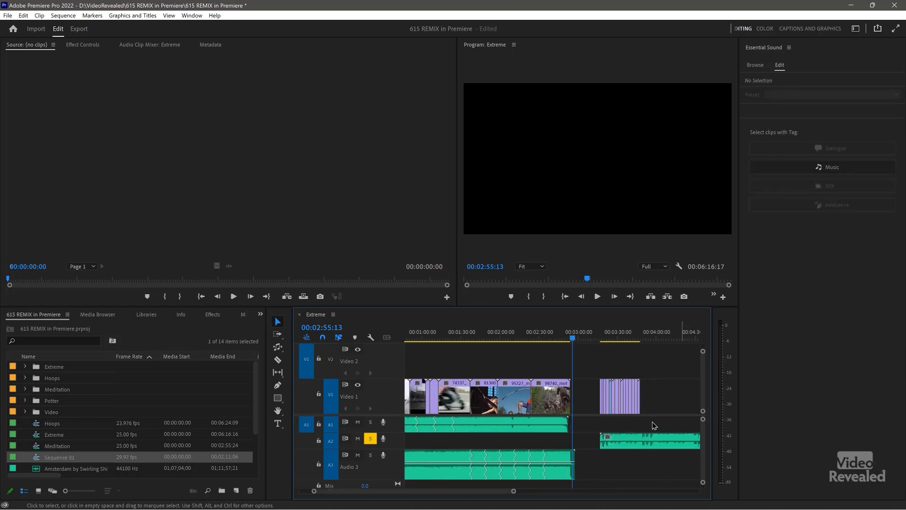
{"action": "scroll", "coordinate": [653, 426], "scroll_direction": "down", "scroll_amount": 2}
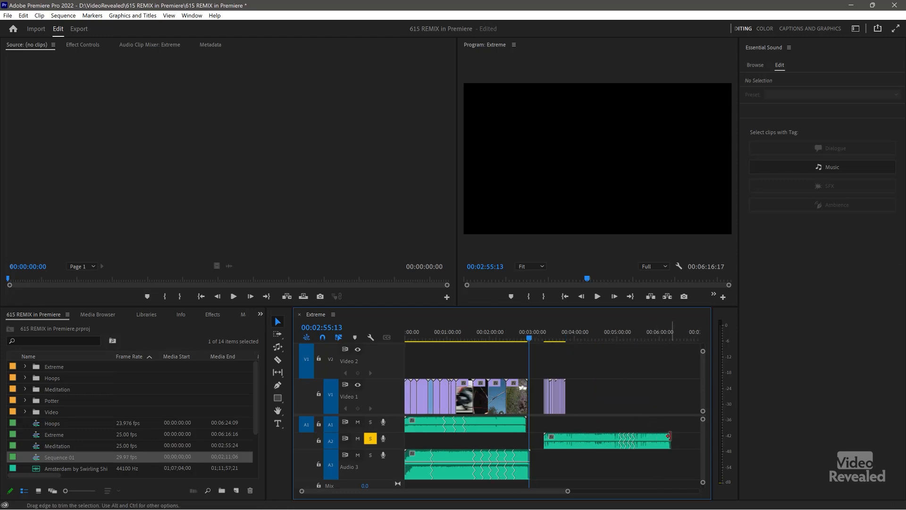
Step: Shorten the moved Audio 2 music clip with Remix to the end of the short montage
{"action": "left_click", "coordinate": [279, 348]}
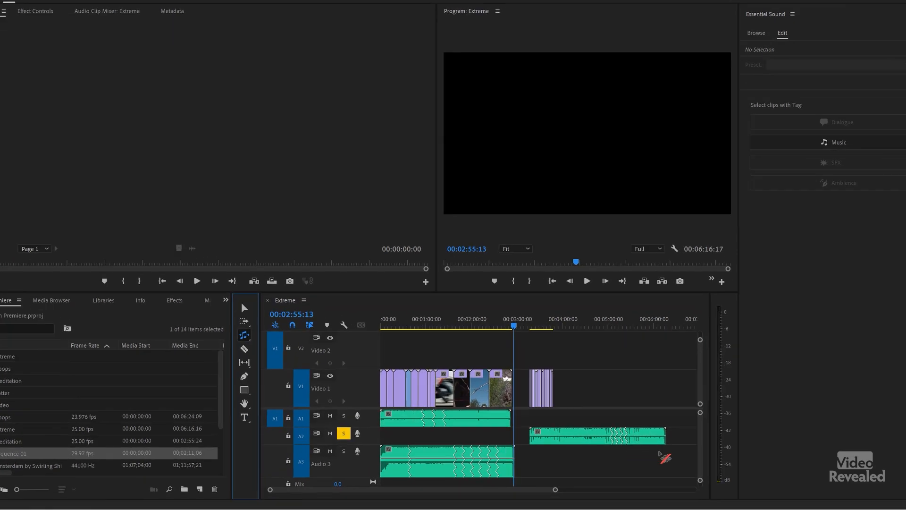
{"action": "left_click_drag", "start_coordinate": [670, 440], "coordinate": [576, 437]}
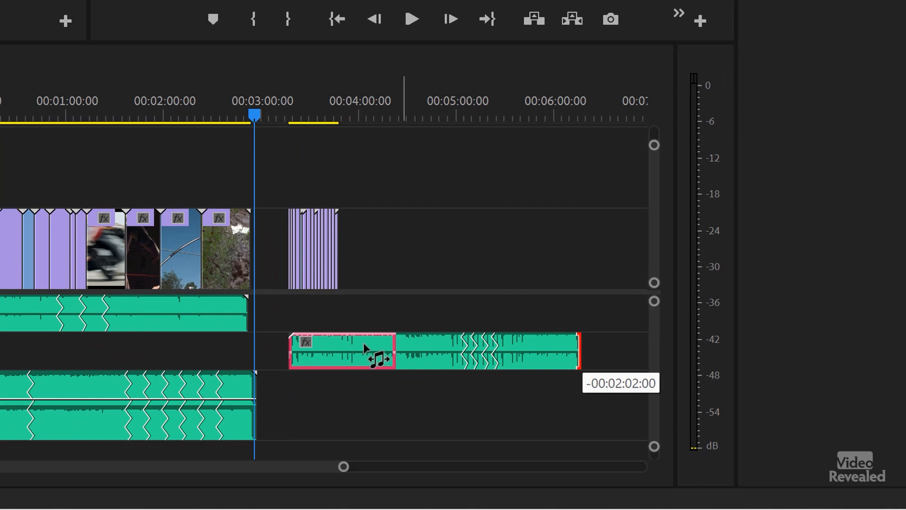
{"action": "left_click_drag", "start_coordinate": [363, 343], "coordinate": [344, 351]}
Step: Place the playhead at the start of the short montage and examine the shortened music's remix cuts and its ending against the video
{"action": "left_click_drag", "start_coordinate": [300, 118], "coordinate": [289, 121]}
{"action": "key", "text": "="}
{"action": "key", "text": "="}
{"action": "key", "text": "="}
{"action": "key", "text": "="}
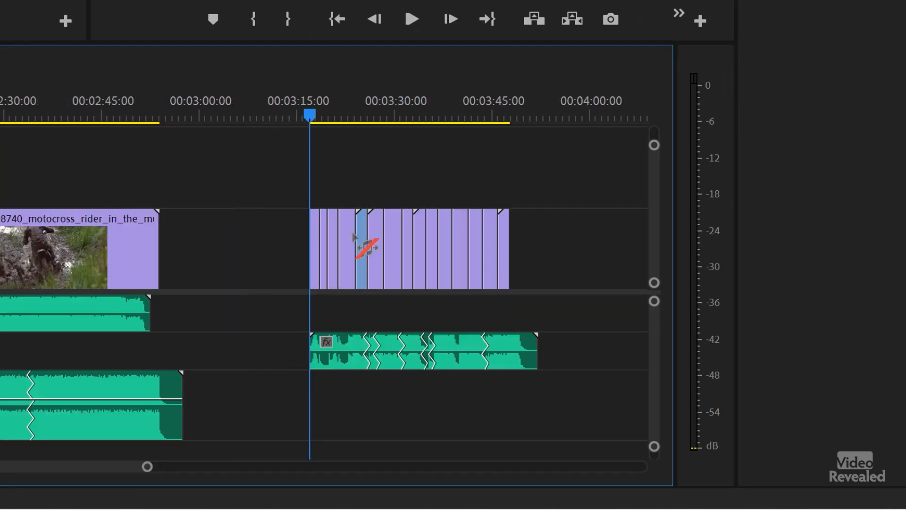
{"action": "key", "text": "v"}
{"action": "scroll", "coordinate": [386, 239], "scroll_direction": "down", "scroll_amount": 4}
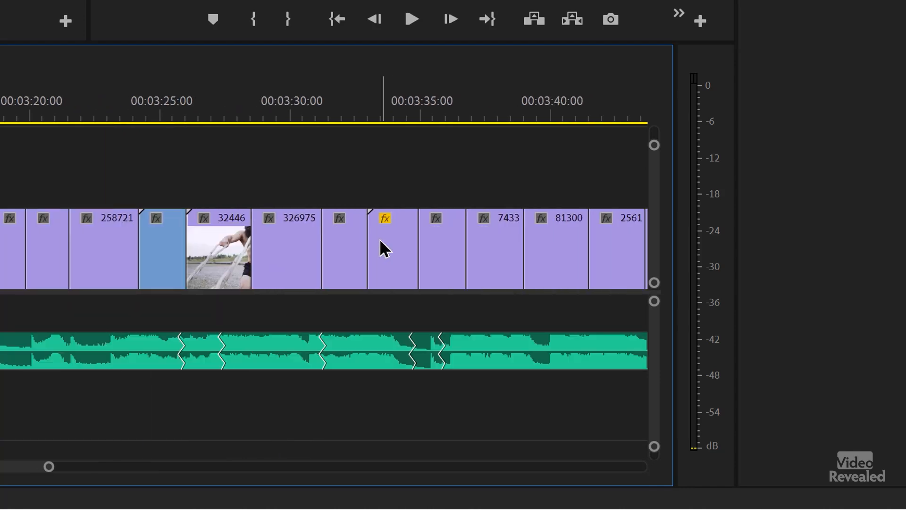
{"action": "key", "text": "minus"}
{"action": "scroll", "coordinate": [170, 364], "scroll_direction": "down", "scroll_amount": 4}
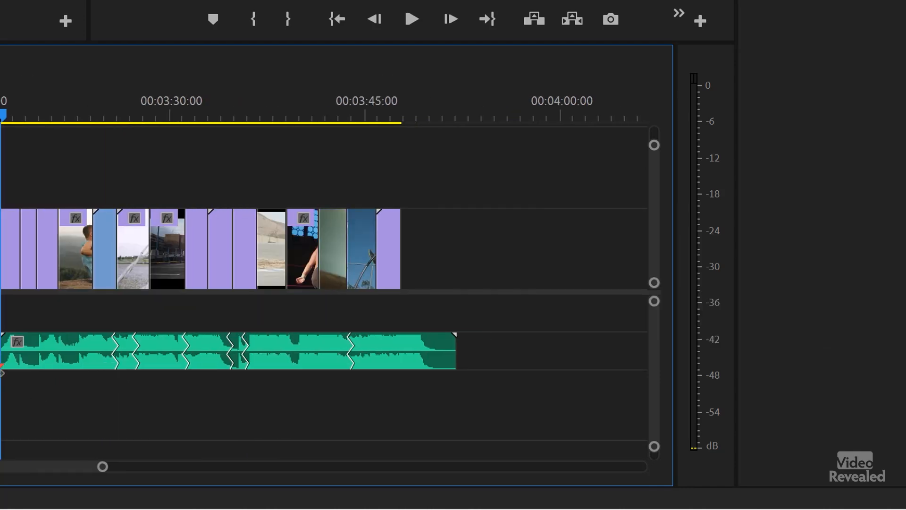
{"action": "scroll", "coordinate": [228, 351], "scroll_direction": "up", "scroll_amount": 4}
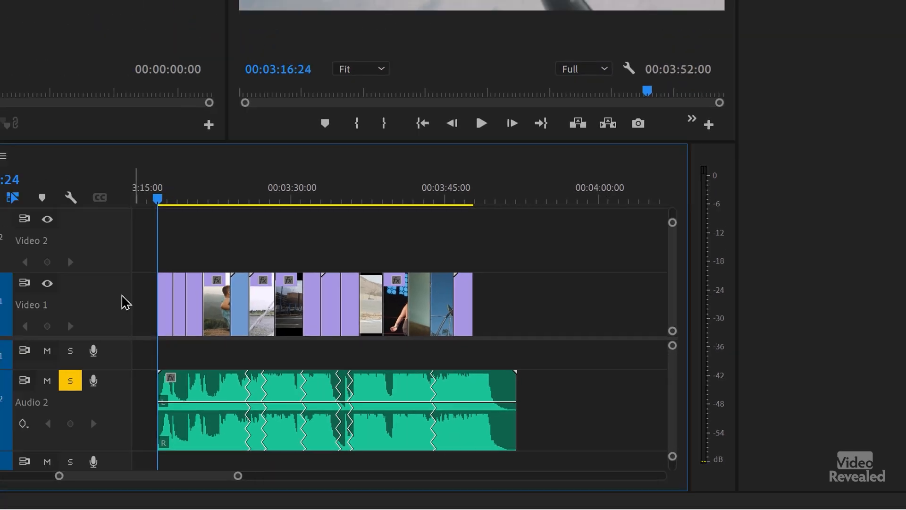
Step: Play the short montage with its remixed music from the start, following the playback across the remix cuts
{"action": "key", "text": "alt+space"}
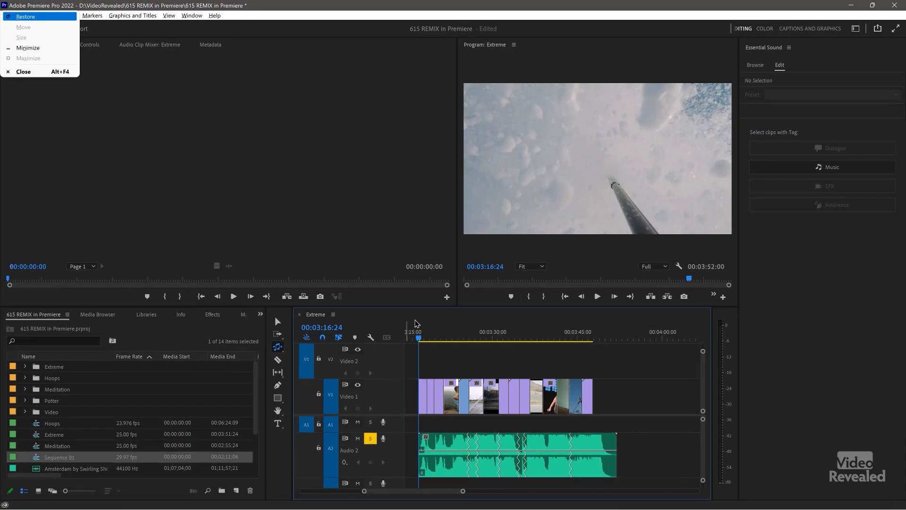
{"action": "left_click", "coordinate": [415, 320]}
{"action": "scroll", "coordinate": [398, 338], "scroll_direction": "up", "scroll_amount": 5}
{"action": "key", "text": "space"}
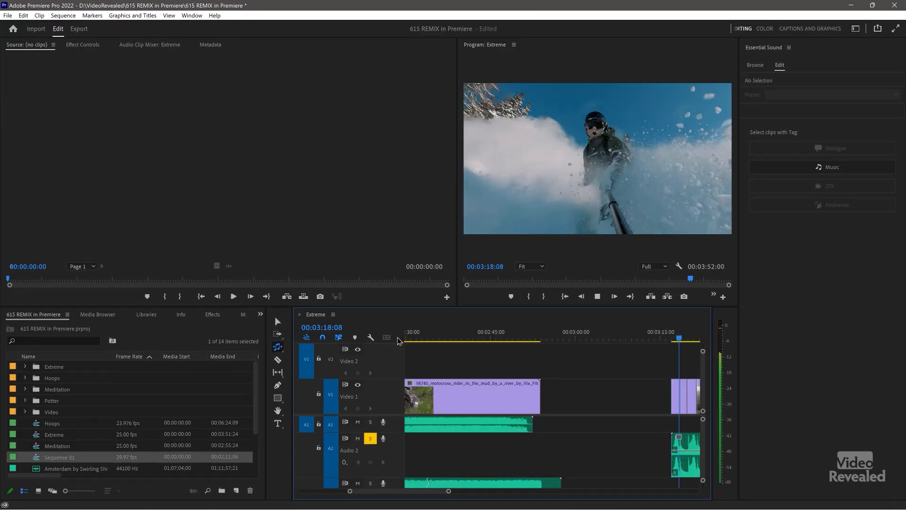
{"action": "scroll", "coordinate": [557, 431], "scroll_direction": "down", "scroll_amount": 6}
{"action": "scroll", "coordinate": [554, 421], "scroll_direction": "up", "scroll_amount": 5}
{"action": "scroll", "coordinate": [554, 424], "scroll_direction": "down", "scroll_amount": 5}
{"action": "scroll", "coordinate": [554, 423], "scroll_direction": "up", "scroll_amount": 5}
{"action": "scroll", "coordinate": [555, 423], "scroll_direction": "down", "scroll_amount": 2}
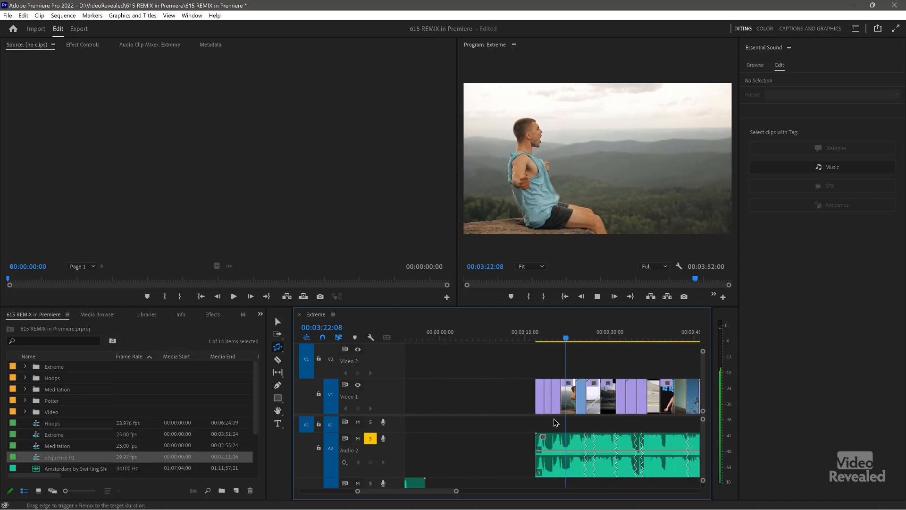
{"action": "scroll", "coordinate": [555, 422], "scroll_direction": "down", "scroll_amount": 3}
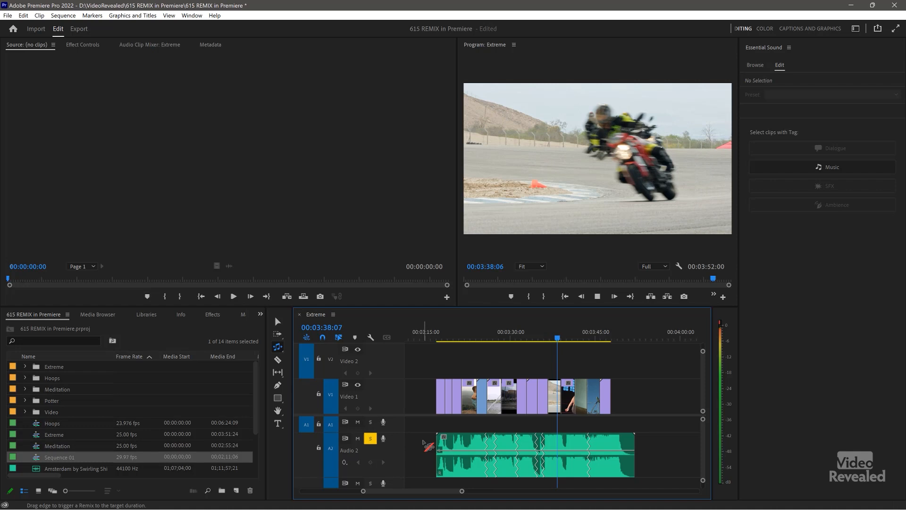
Step: Stop playback, select the remixed Audio 2 music clip, and try its Remix Segments at 10 and at 0
{"action": "left_click", "coordinate": [614, 444]}
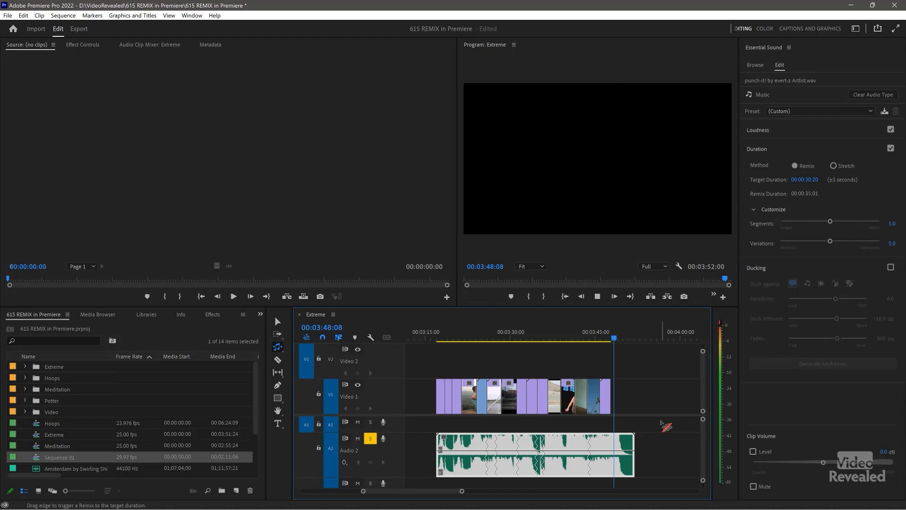
{"action": "key", "text": "space"}
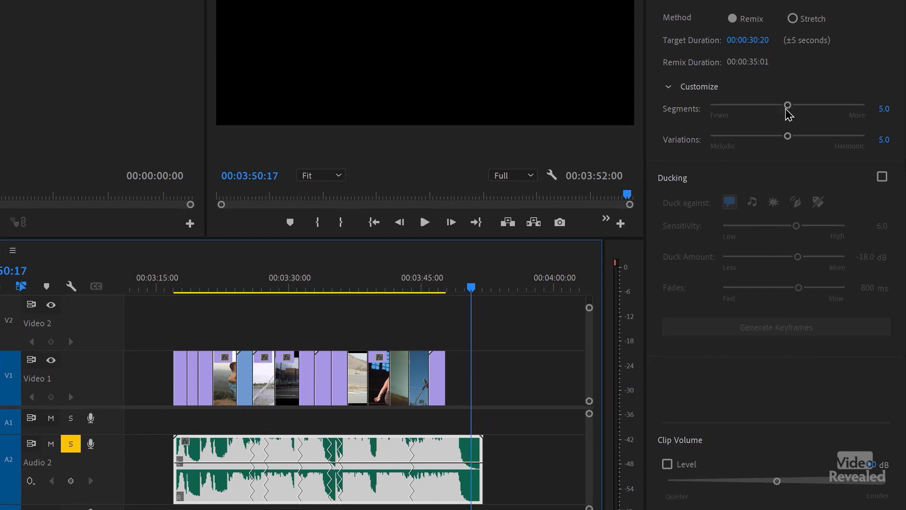
{"action": "left_click_drag", "start_coordinate": [788, 107], "coordinate": [868, 106]}
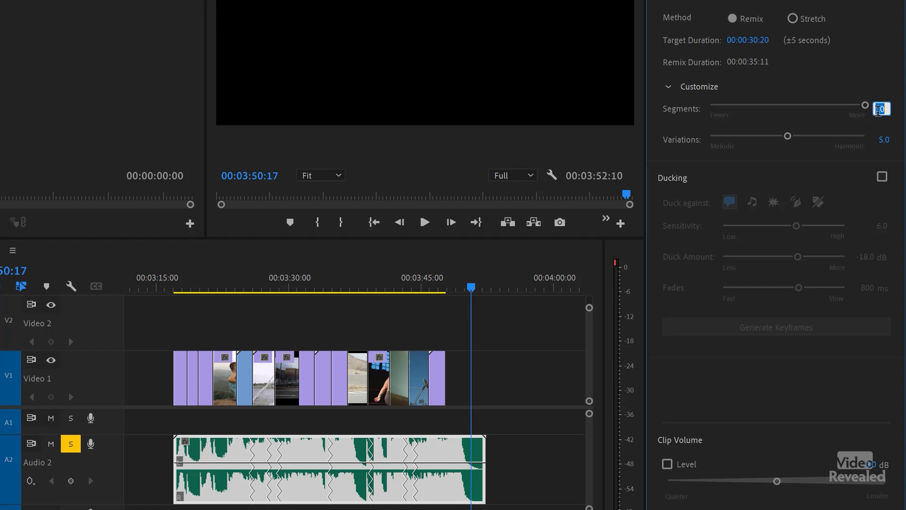
{"action": "left_click", "coordinate": [876, 115]}
{"action": "type", "text": "5"}
{"action": "key", "text": "Return"}
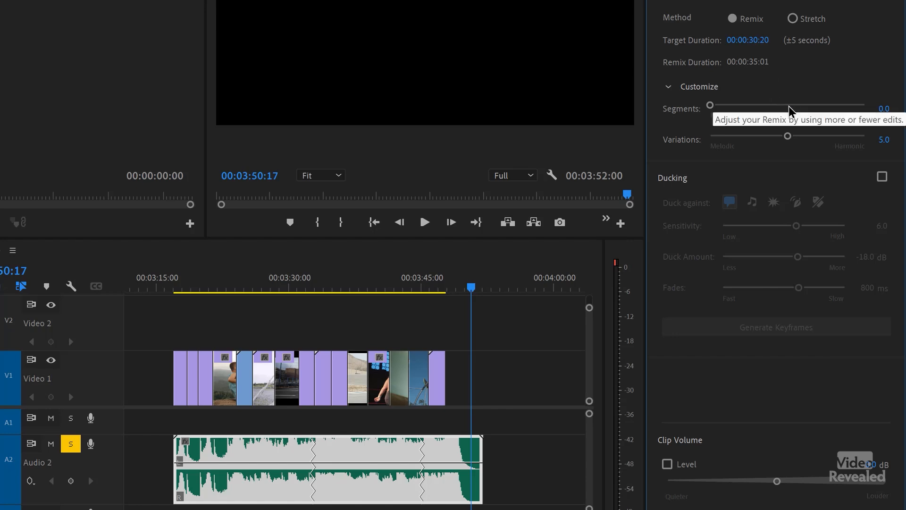
Step: Set the Segments of the selected Audio 2 music remix to 5
{"action": "left_click", "coordinate": [883, 109]}
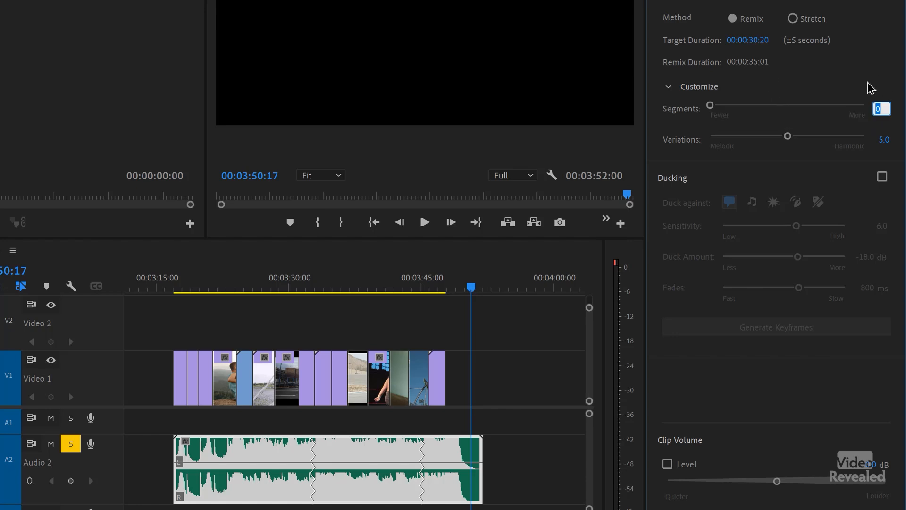
{"action": "type", "text": "5"}
{"action": "key", "text": "Return"}
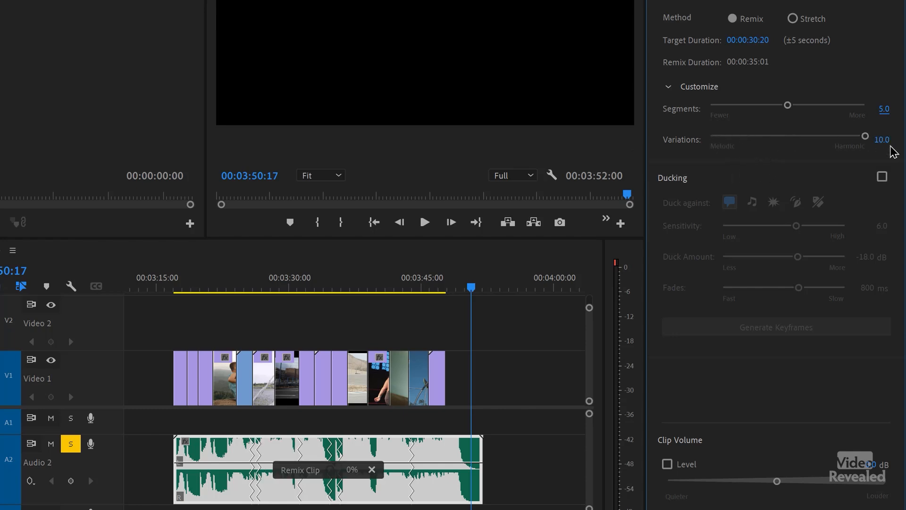
Step: Set the music remix's Variations to 10 and retime the clip's end with Remix toward the end of the short montage
{"action": "mouse_move", "coordinate": [864, 136]}
{"action": "left_mouse_down"}
{"action": "mouse_move", "coordinate": [817, 136]}
{"action": "mouse_move", "coordinate": [865, 137]}
{"action": "left_mouse_up"}
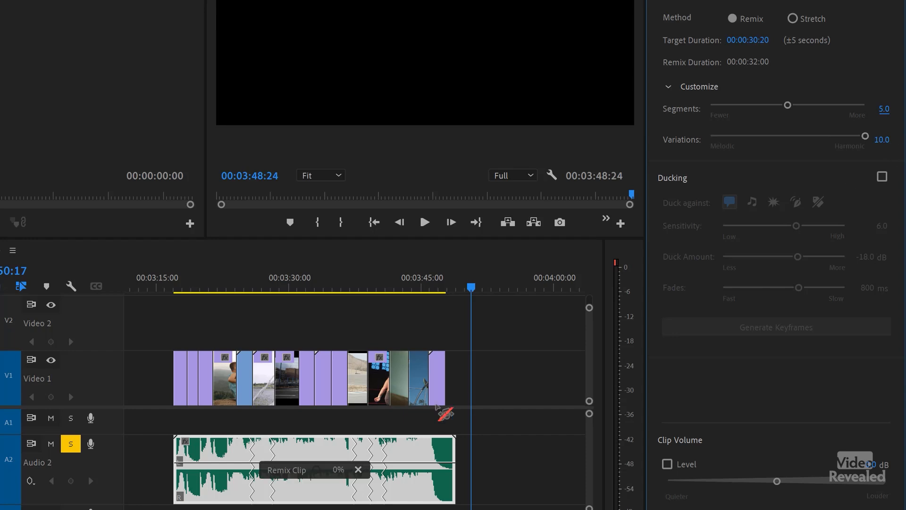
{"action": "left_click_drag", "start_coordinate": [483, 447], "coordinate": [440, 462]}
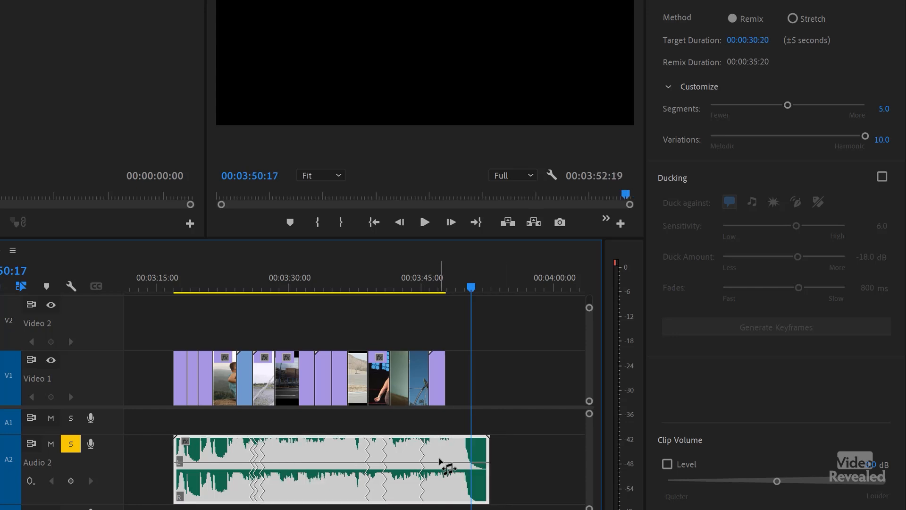
Step: Set Variations to 0 and remix the Audio 2 music clip to a target duration of 00:00:31:24
{"action": "left_click_drag", "start_coordinate": [747, 137], "coordinate": [653, 159]}
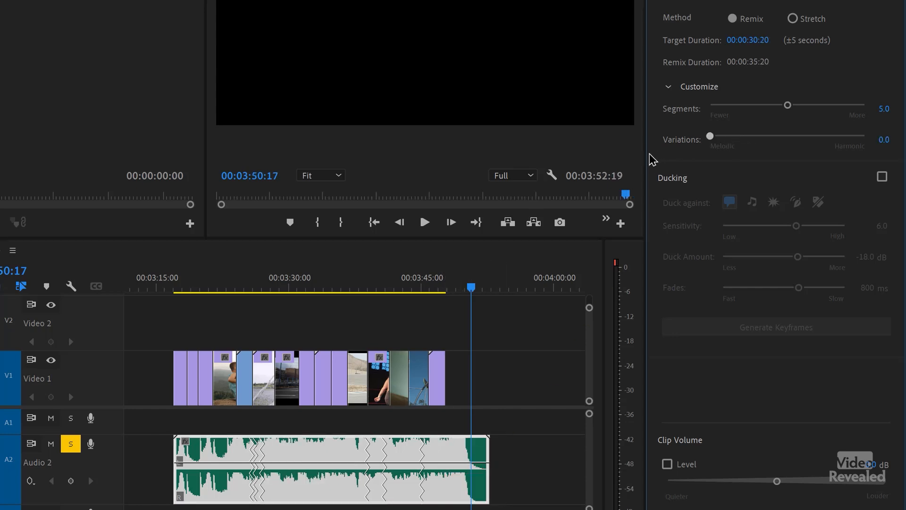
{"action": "left_click_drag", "start_coordinate": [485, 460], "coordinate": [454, 454]}
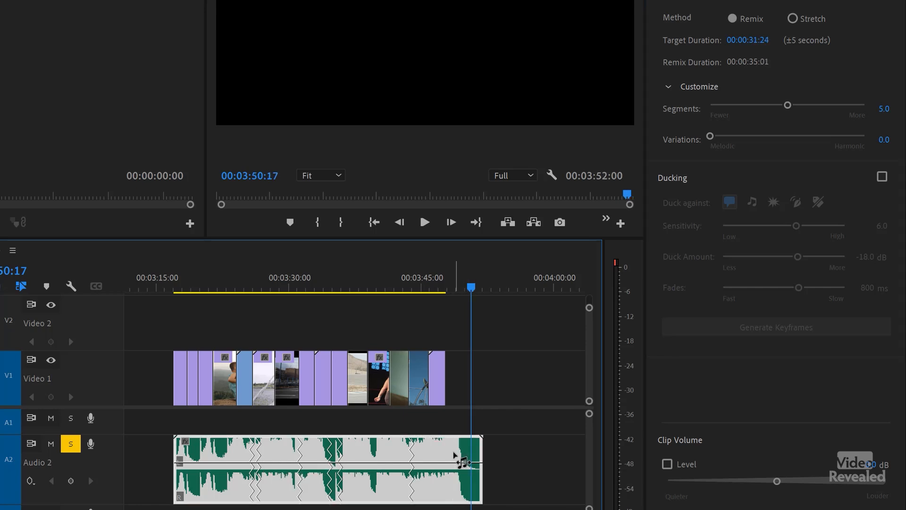
Step: Play the last seconds of the short montage and check how the remixed music ends against the video
{"action": "left_click", "coordinate": [440, 284]}
{"action": "key", "text": "space"}
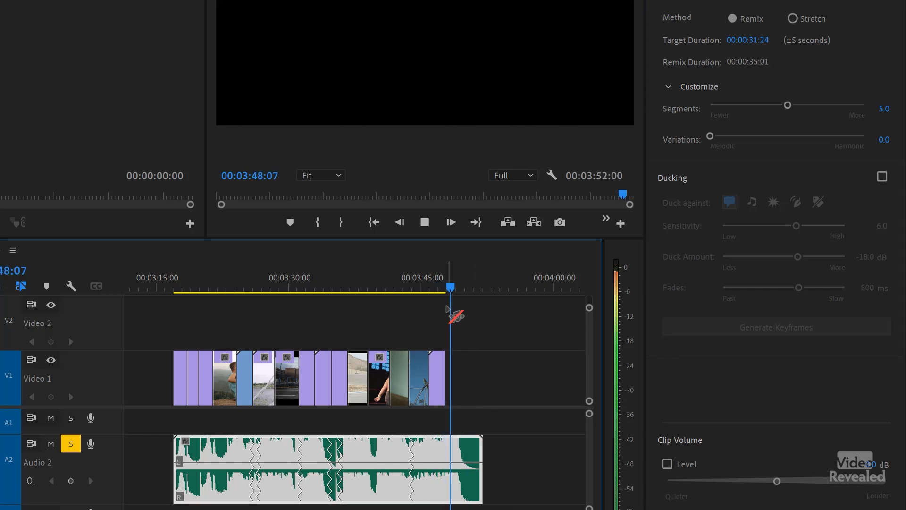
{"action": "key", "text": "space"}
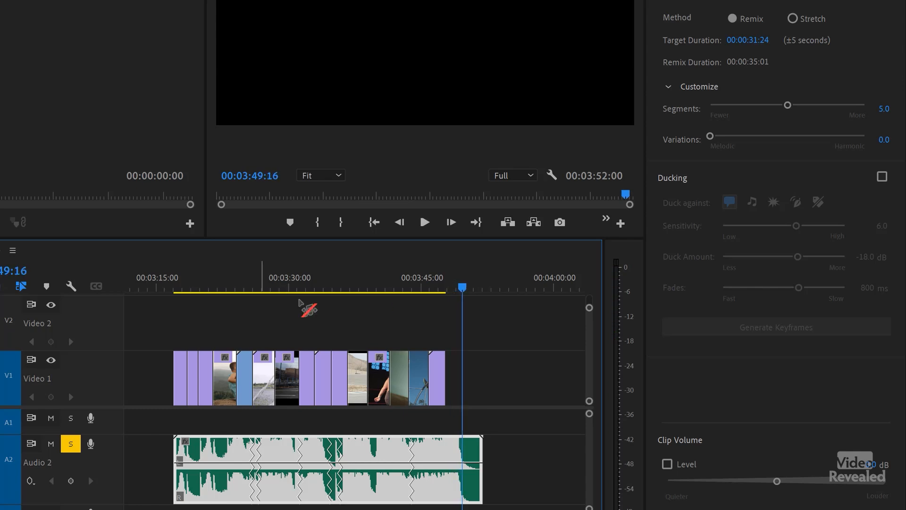